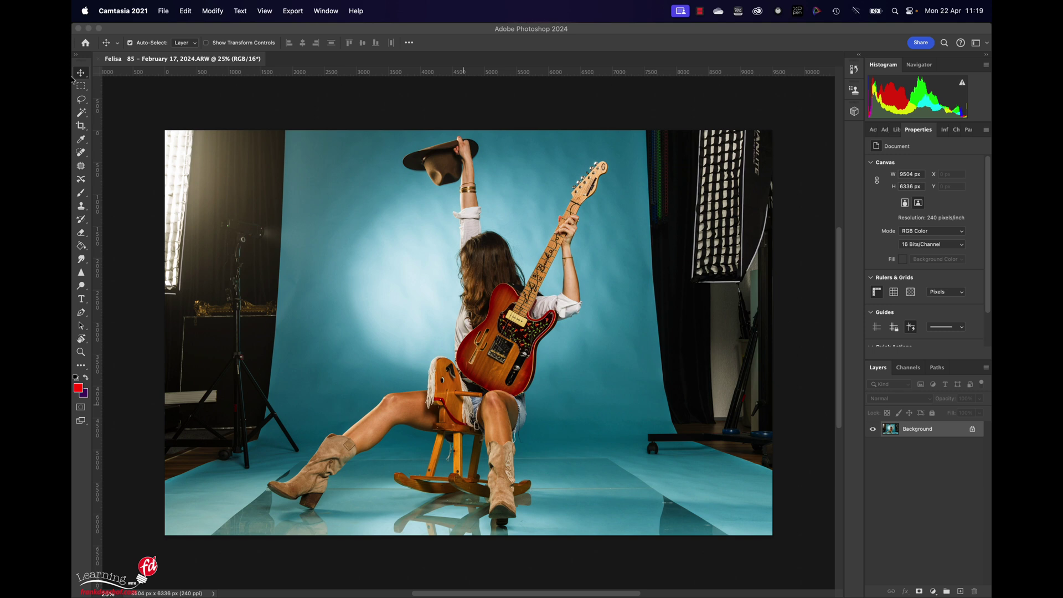
Lasso-select the left studio area holding the lights and stand
{"action": "left_click", "coordinate": [87, 104]}
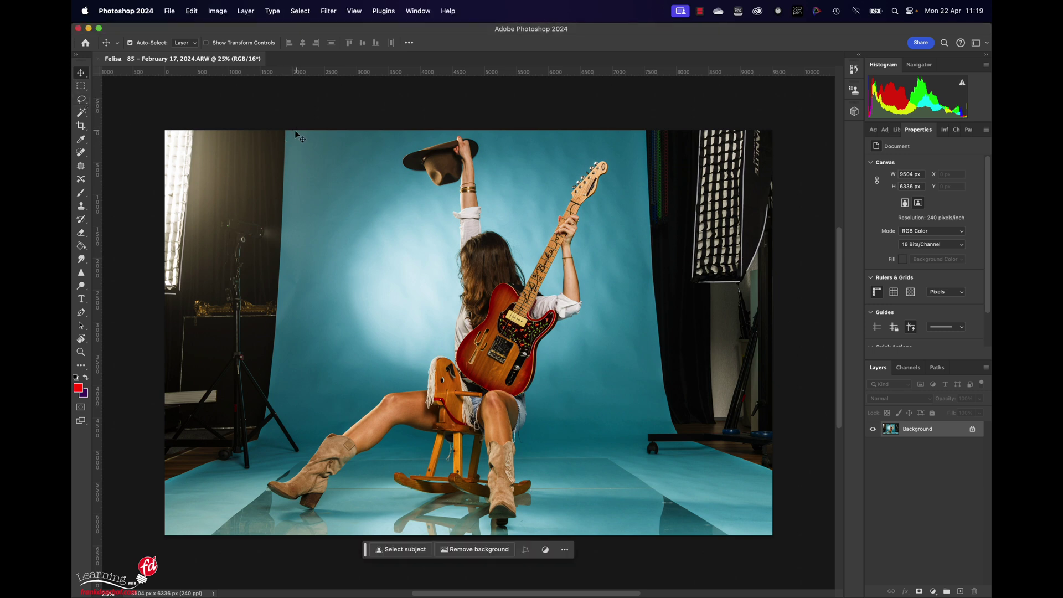
{"action": "left_click", "coordinate": [82, 100]}
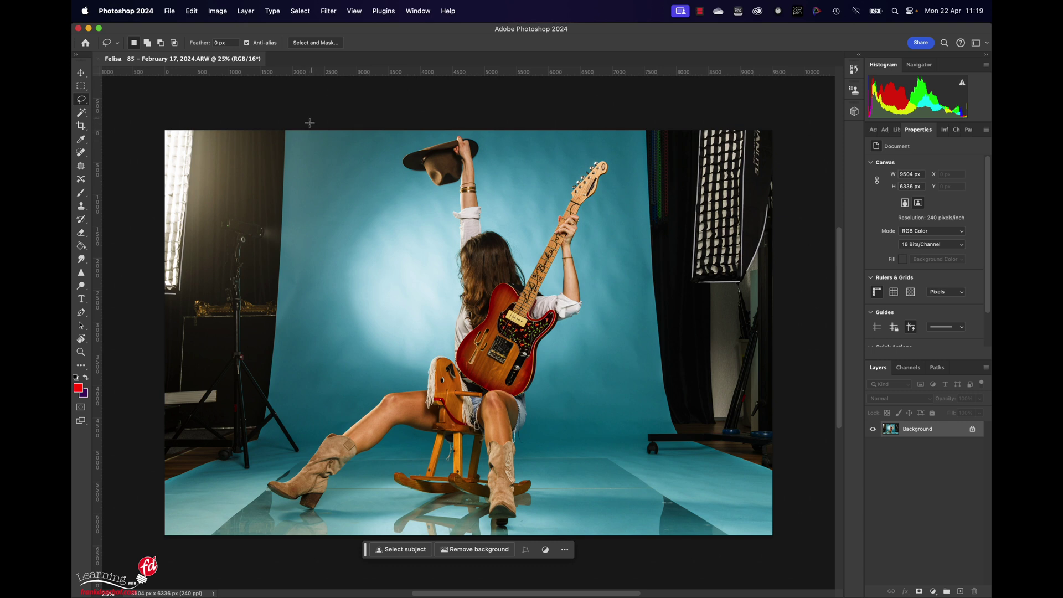
{"action": "left_click_drag", "start_coordinate": [309, 127], "coordinate": [304, 449]}
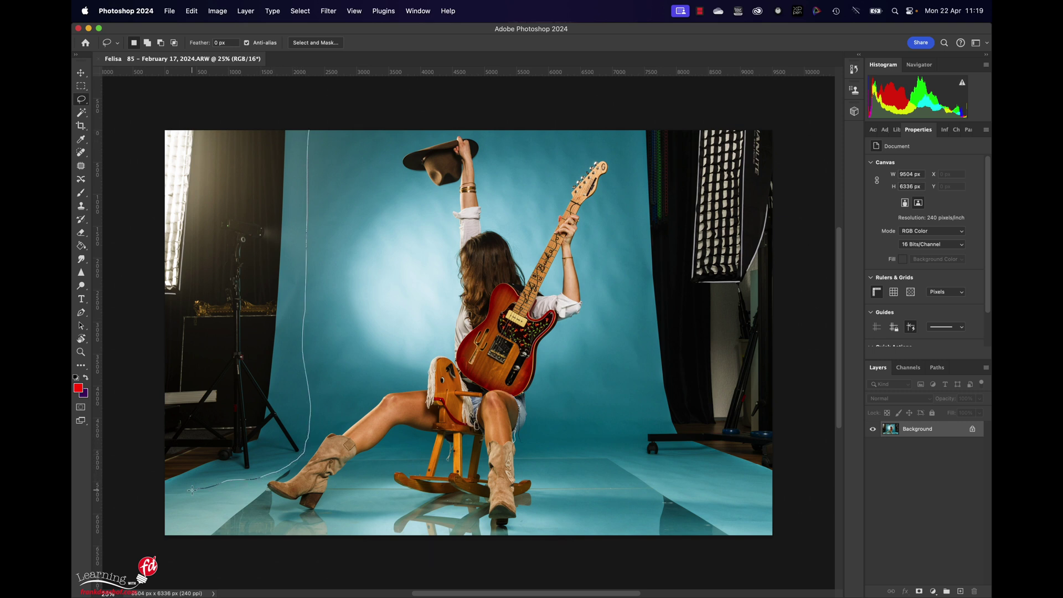
{"action": "mouse_move", "coordinate": [187, 492]}
{"action": "left_mouse_down"}
{"action": "mouse_move", "coordinate": [132, 341]}
{"action": "mouse_move", "coordinate": [100, 155]}
{"action": "mouse_move", "coordinate": [109, 84]}
{"action": "mouse_move", "coordinate": [312, 101]}
{"action": "left_mouse_up"}
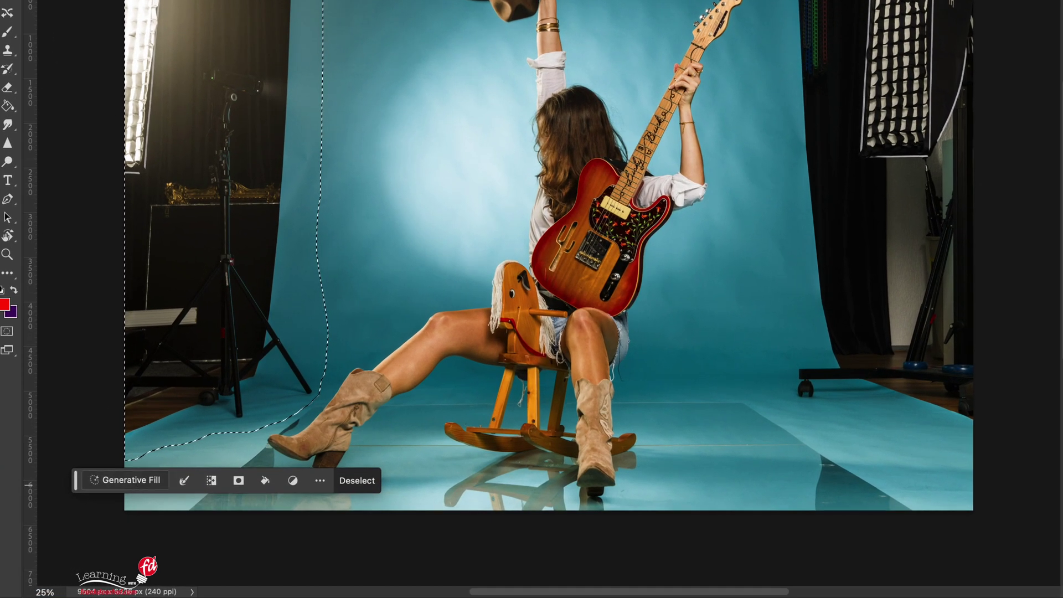
Generative-fill the selection with teal backdrop and keep variation 2 of 3
{"action": "left_click", "coordinate": [127, 480]}
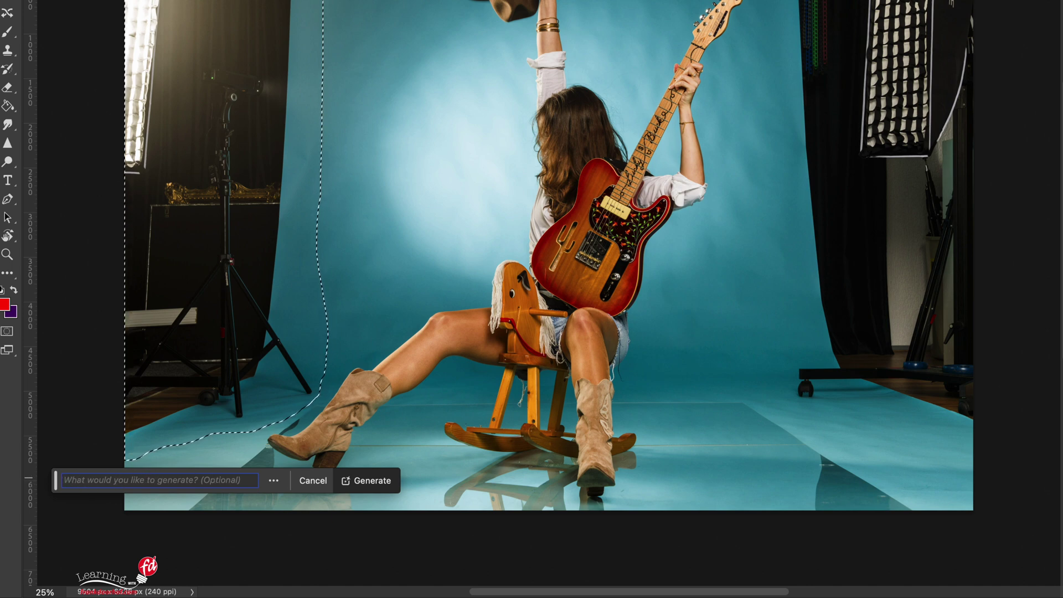
{"action": "left_click", "coordinate": [374, 481]}
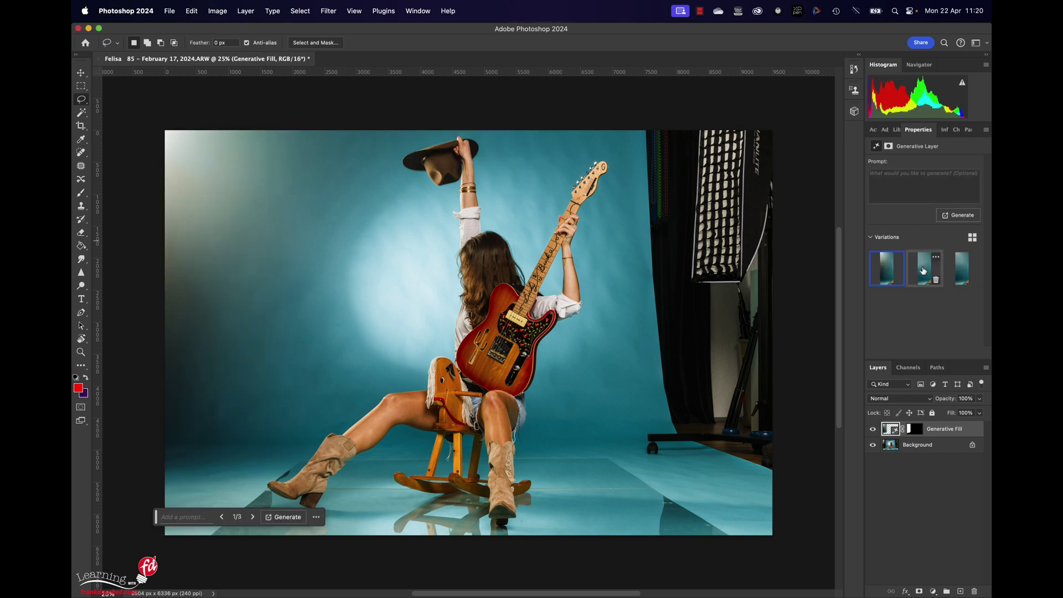
{"action": "left_click", "coordinate": [923, 271]}
{"action": "left_click", "coordinate": [961, 267]}
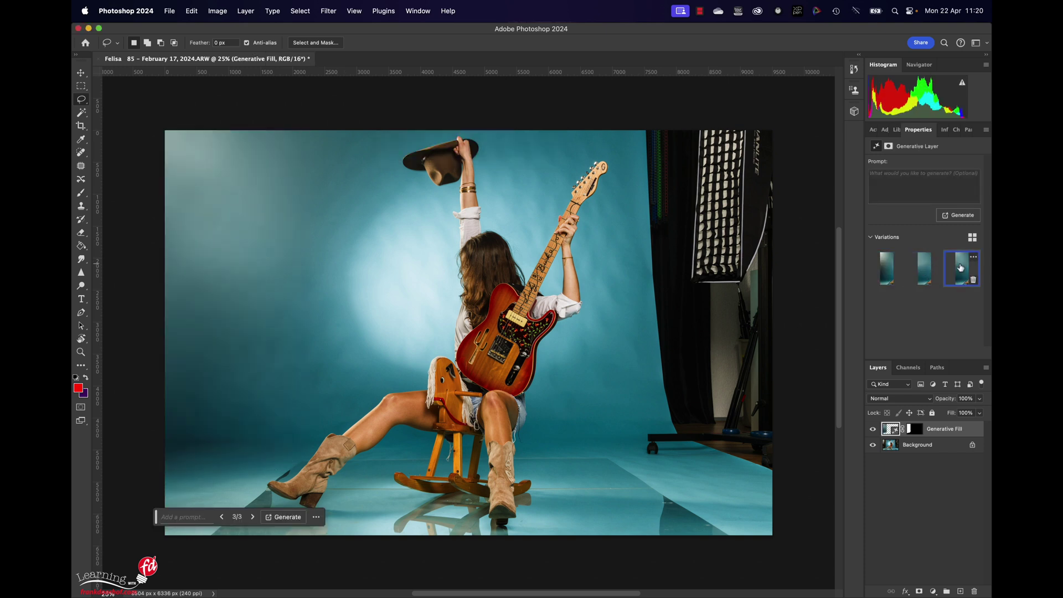
{"action": "left_click", "coordinate": [923, 268]}
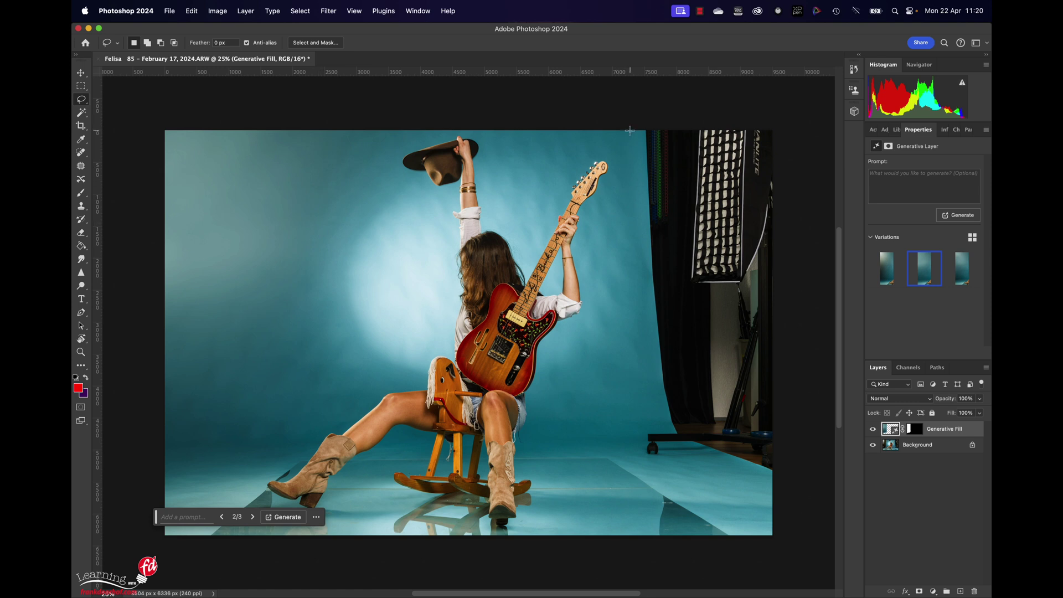
Lasso the right-side softbox and curtain and generate teal backdrop over them
{"action": "left_click_drag", "start_coordinate": [630, 130], "coordinate": [640, 413]}
{"action": "mouse_move", "coordinate": [668, 468]}
{"action": "left_mouse_down"}
{"action": "mouse_move", "coordinate": [781, 471]}
{"action": "mouse_move", "coordinate": [810, 422]}
{"action": "mouse_move", "coordinate": [796, 213]}
{"action": "mouse_move", "coordinate": [786, 109]}
{"action": "mouse_move", "coordinate": [743, 56]}
{"action": "mouse_move", "coordinate": [629, 57]}
{"action": "left_mouse_up"}
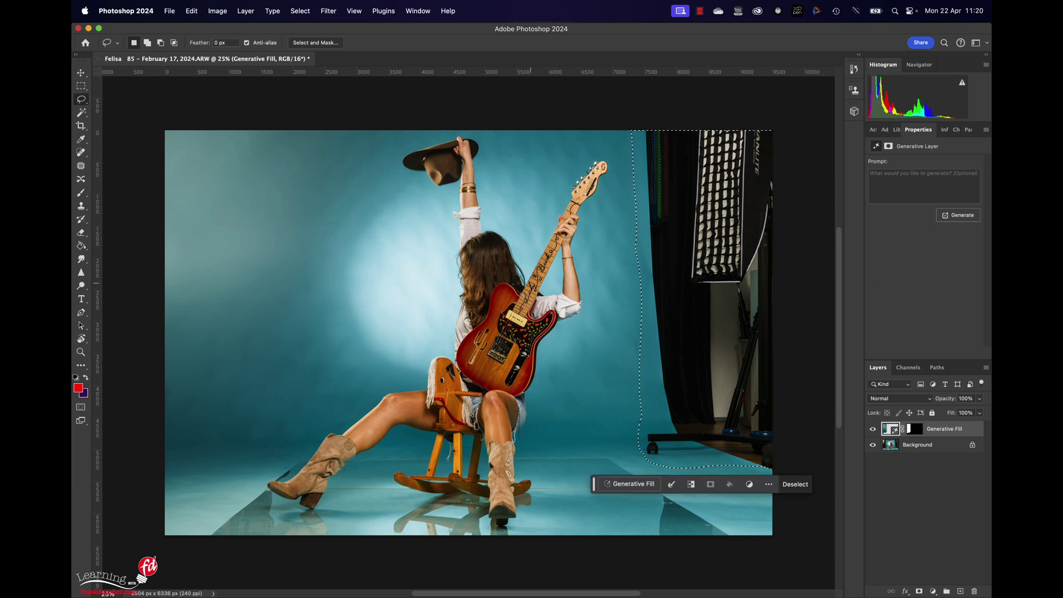
{"action": "left_click", "coordinate": [641, 486]}
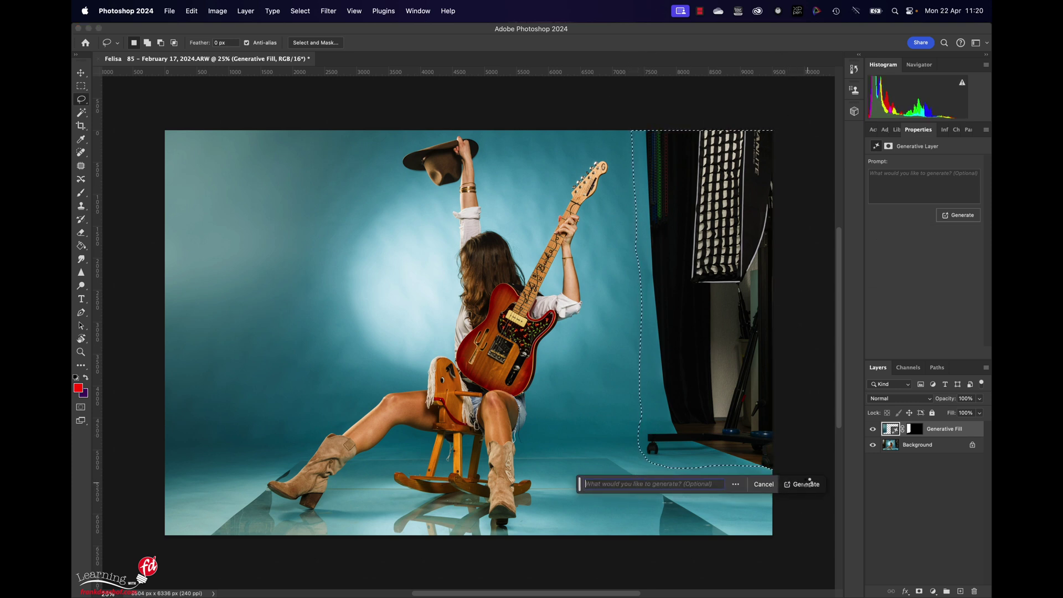
{"action": "left_click", "coordinate": [809, 484]}
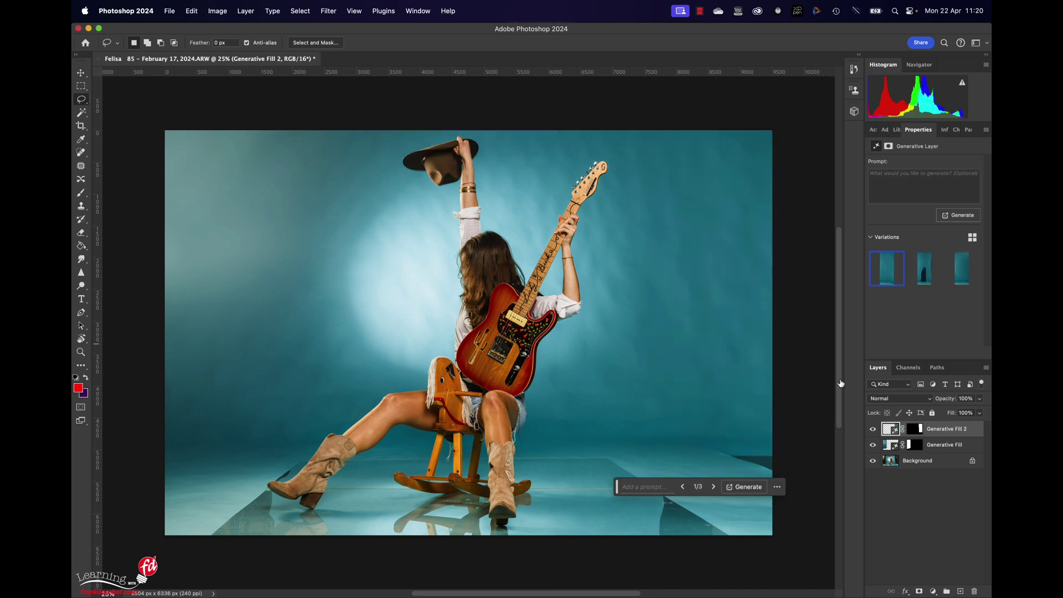
Keep generated variation 3 and flatten the image into a single Background layer
{"action": "left_click", "coordinate": [918, 271]}
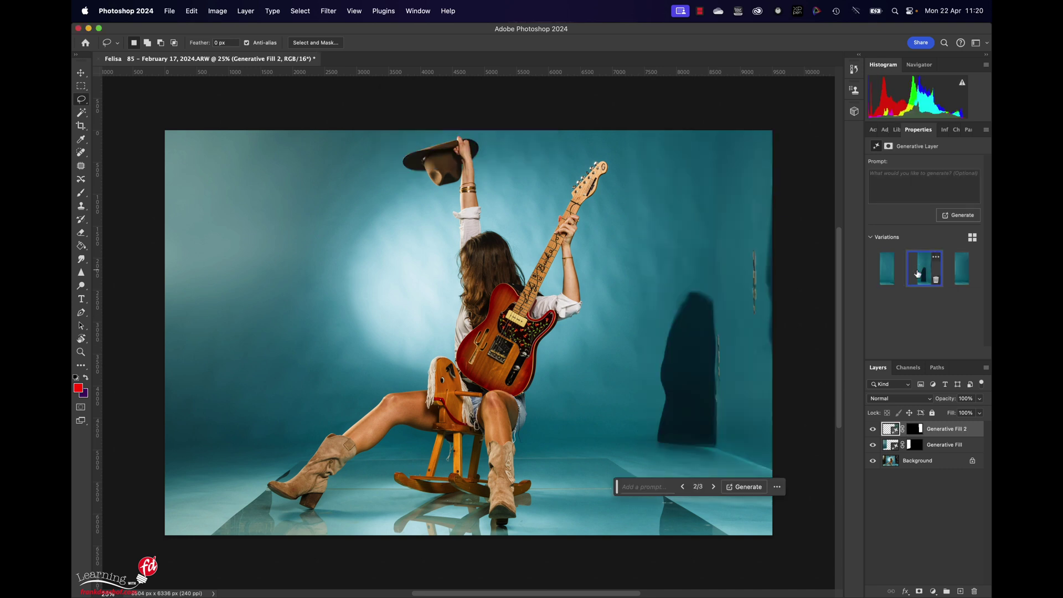
{"action": "left_click", "coordinate": [956, 272]}
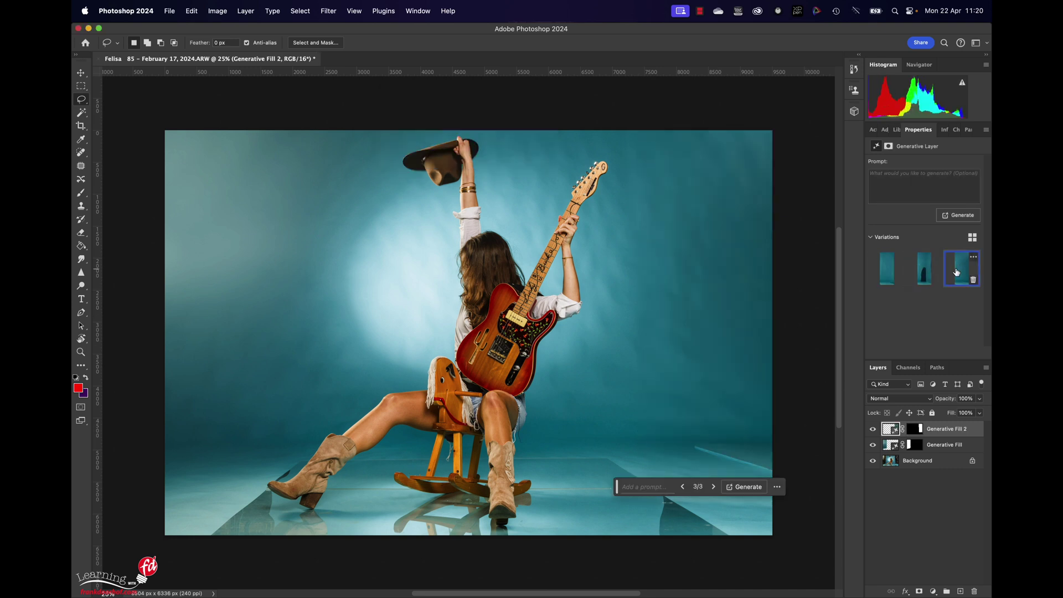
{"action": "left_click", "coordinate": [249, 11]}
{"action": "left_click", "coordinate": [268, 402]}
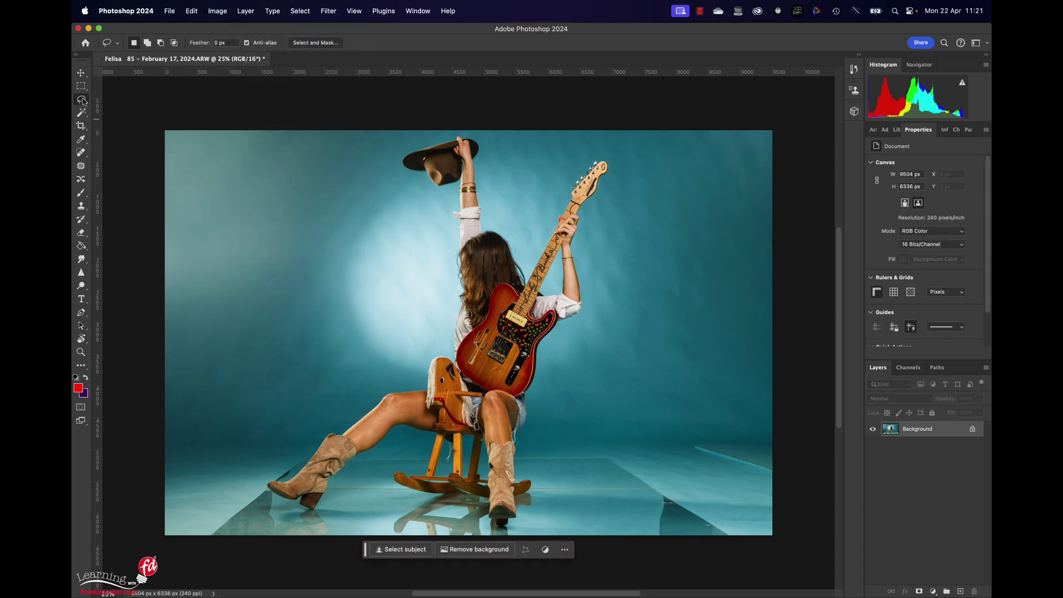
Content-Aware fill a lassoed lower-right floor patch, then deselect
{"action": "mouse_move", "coordinate": [699, 435]}
{"action": "left_mouse_down"}
{"action": "mouse_move", "coordinate": [681, 452]}
{"action": "mouse_move", "coordinate": [711, 478]}
{"action": "mouse_move", "coordinate": [770, 500]}
{"action": "mouse_move", "coordinate": [805, 493]}
{"action": "mouse_move", "coordinate": [758, 435]}
{"action": "mouse_move", "coordinate": [694, 434]}
{"action": "left_mouse_up"}
{"action": "key", "text": "shift+BackSpace"}
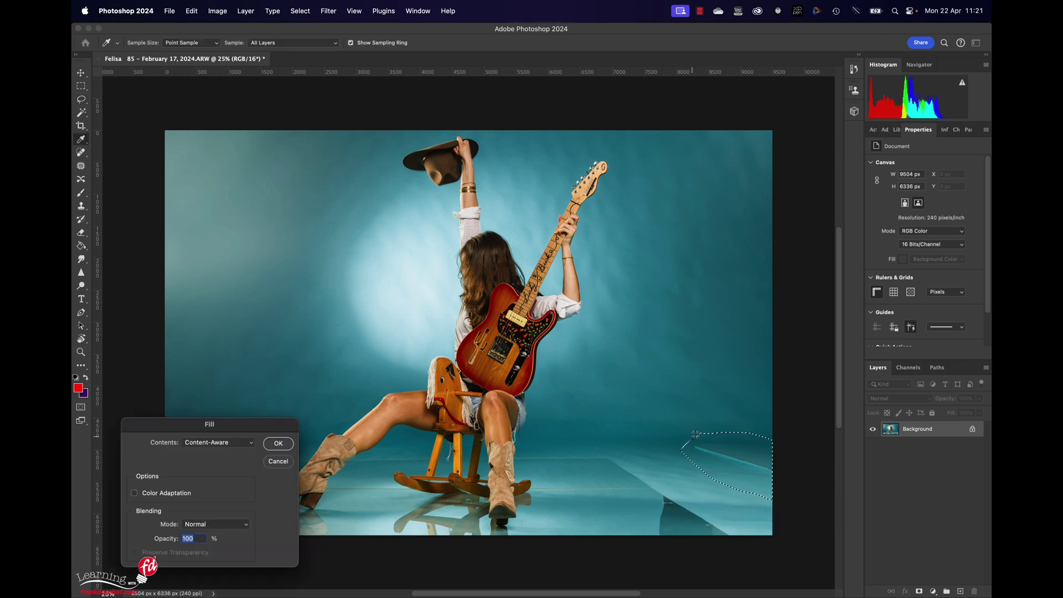
{"action": "left_click", "coordinate": [277, 444]}
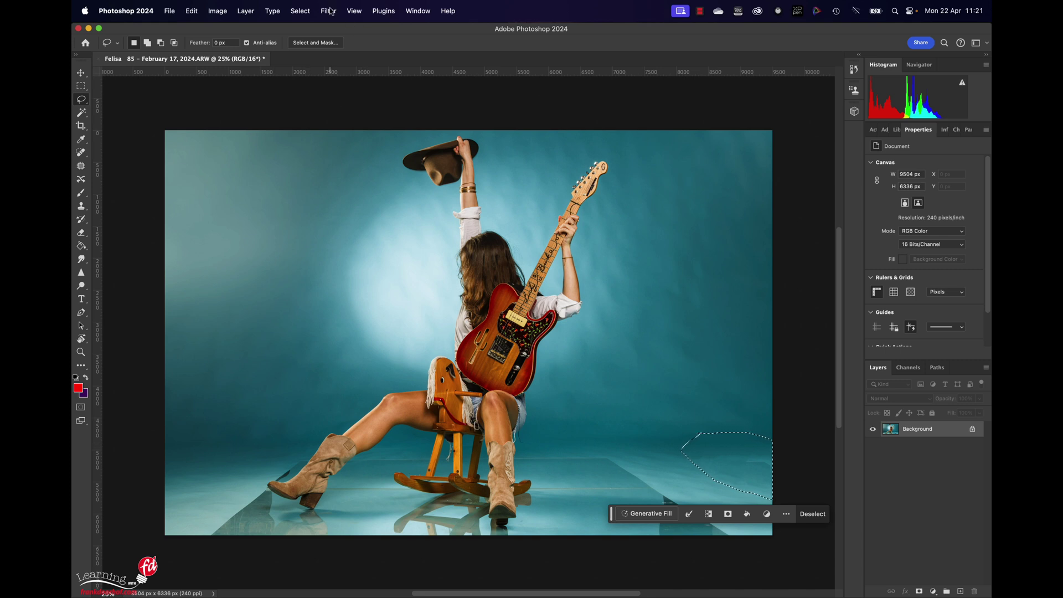
{"action": "left_click", "coordinate": [310, 11]}
{"action": "left_click", "coordinate": [309, 39]}
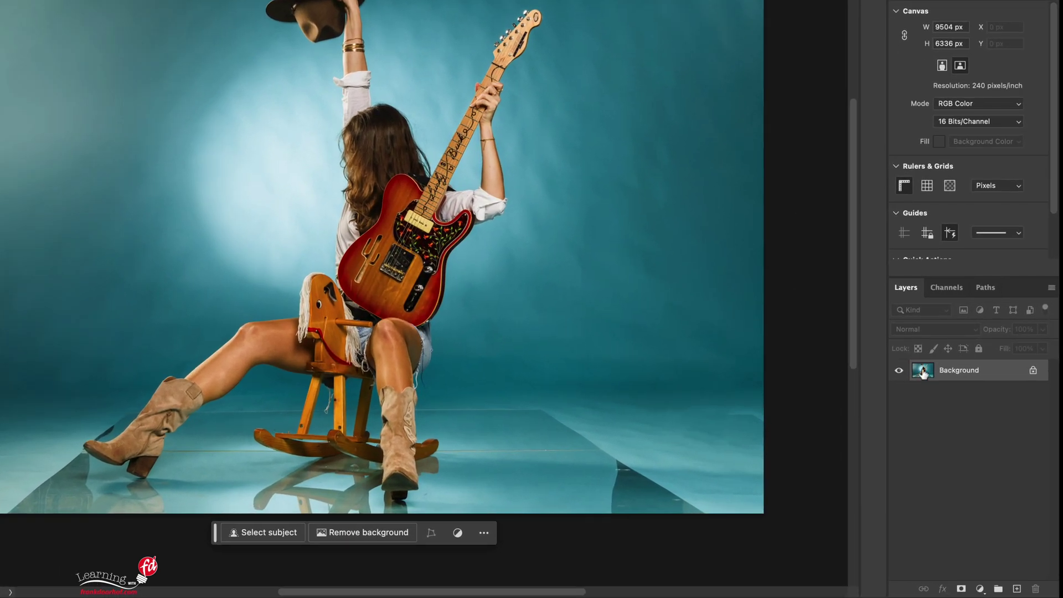
Duplicate the Background layer and use Select > Subject to select the guitarist
{"action": "left_click_drag", "start_coordinate": [923, 374], "coordinate": [1016, 589]}
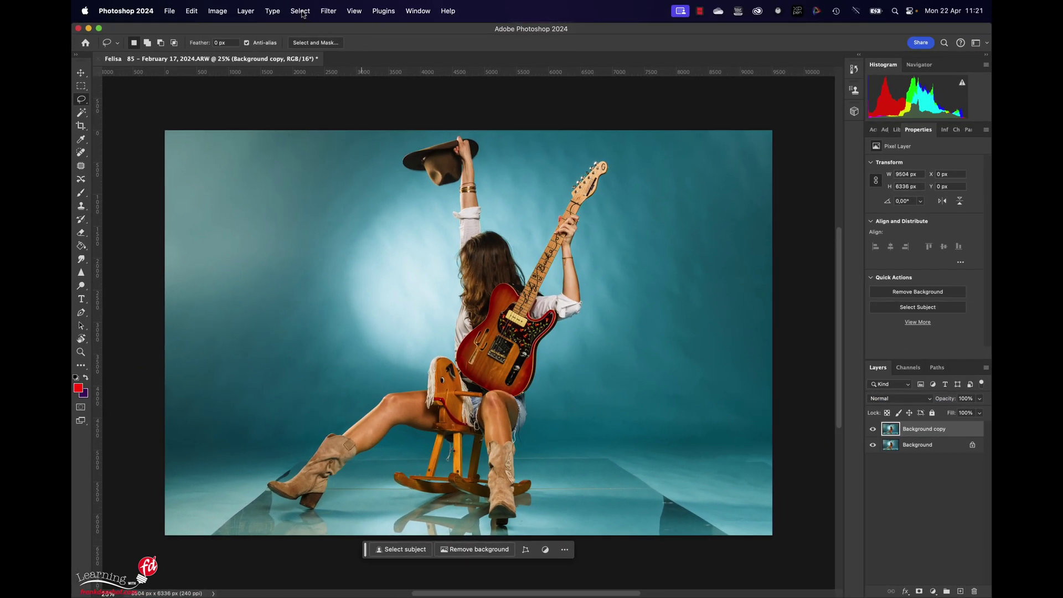
{"action": "left_click", "coordinate": [300, 11]}
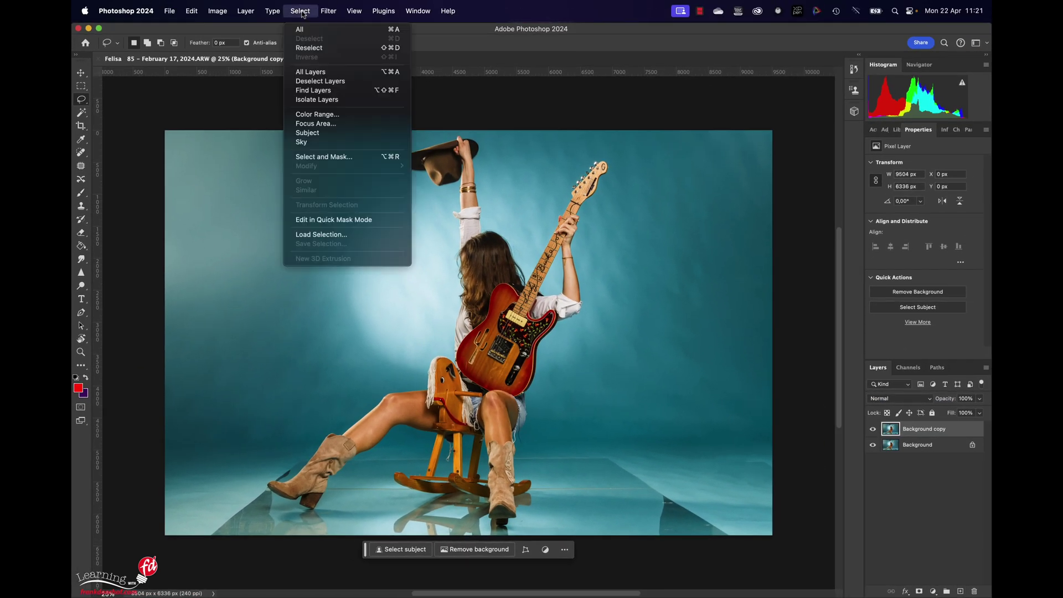
{"action": "left_click", "coordinate": [326, 133]}
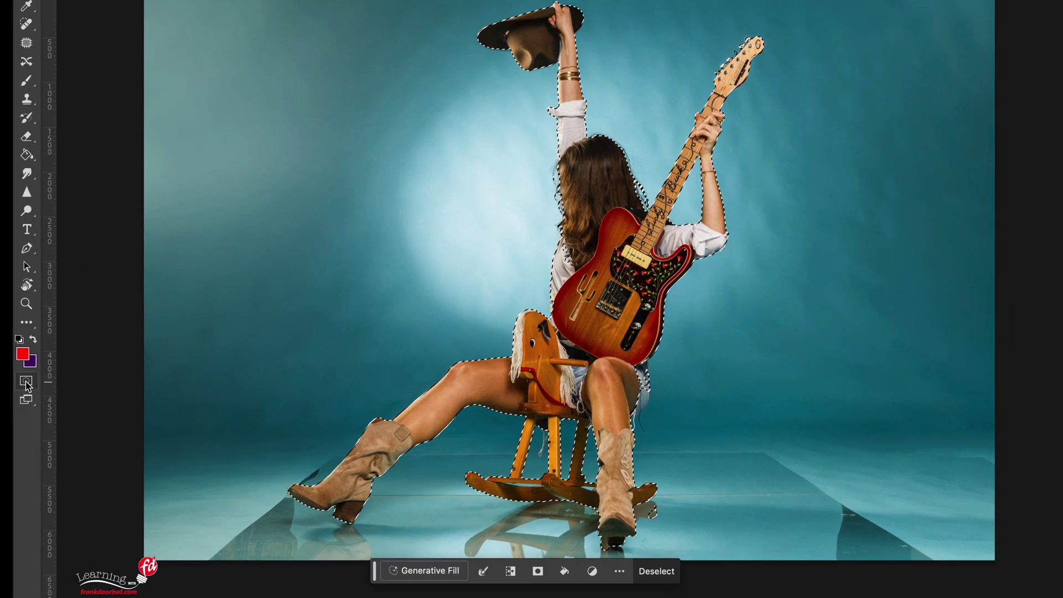
Show the selection as a Quick Mask and zoom to 200%
{"action": "left_click", "coordinate": [26, 382]}
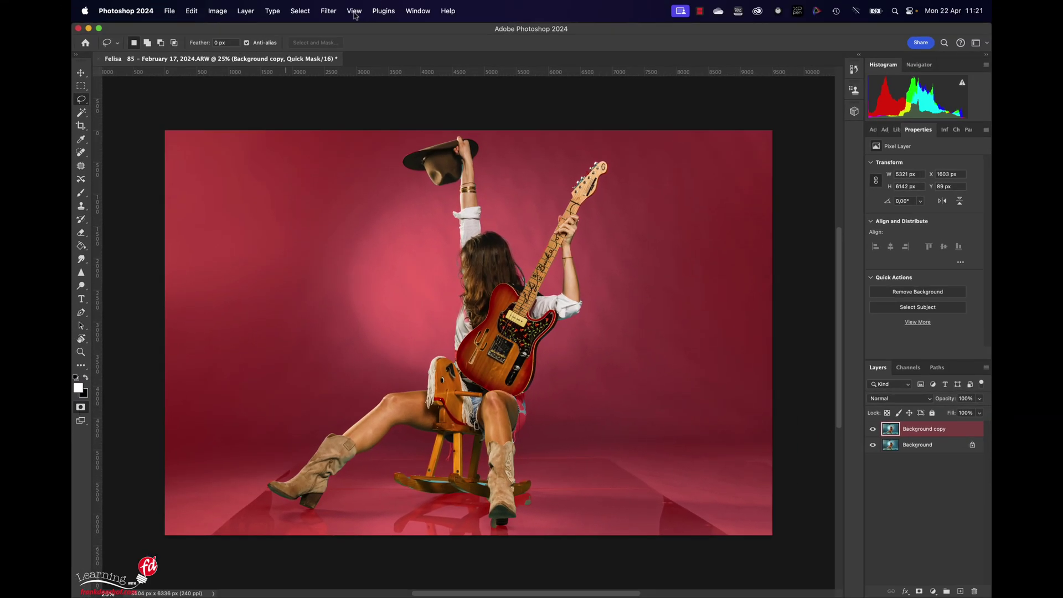
{"action": "left_click", "coordinate": [354, 11]}
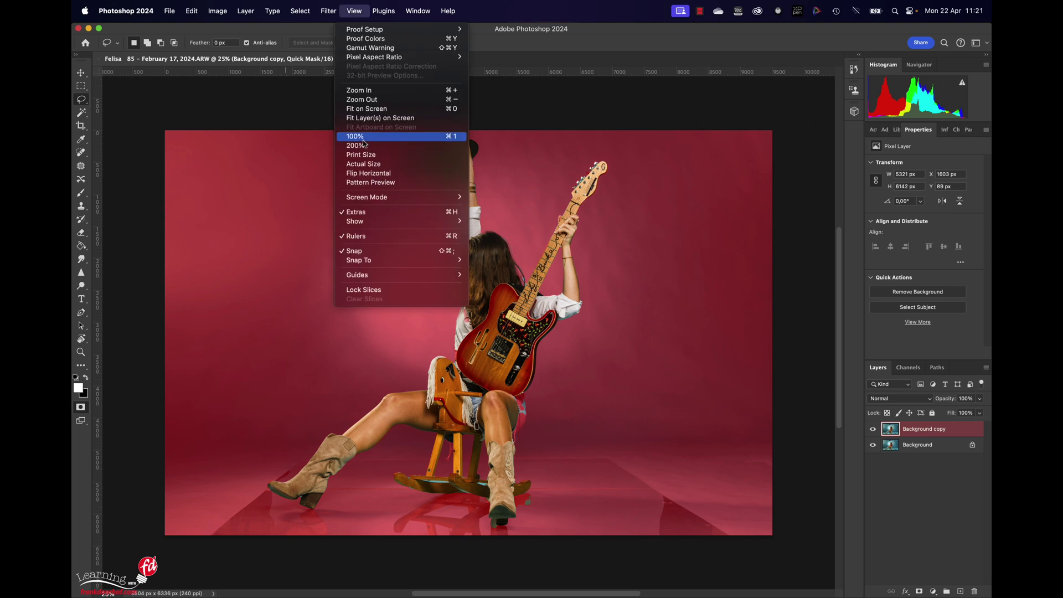
{"action": "left_click", "coordinate": [362, 145]}
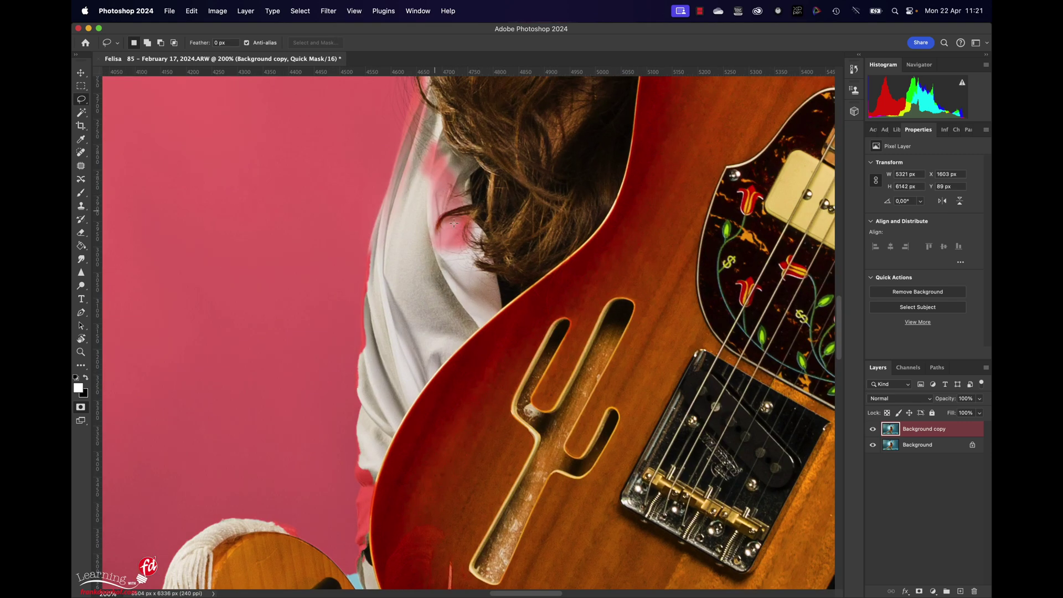
Paint the mask edge near the hair and shirt with the Brush at 100% opacity, then shrink it
{"action": "left_click", "coordinate": [81, 193]}
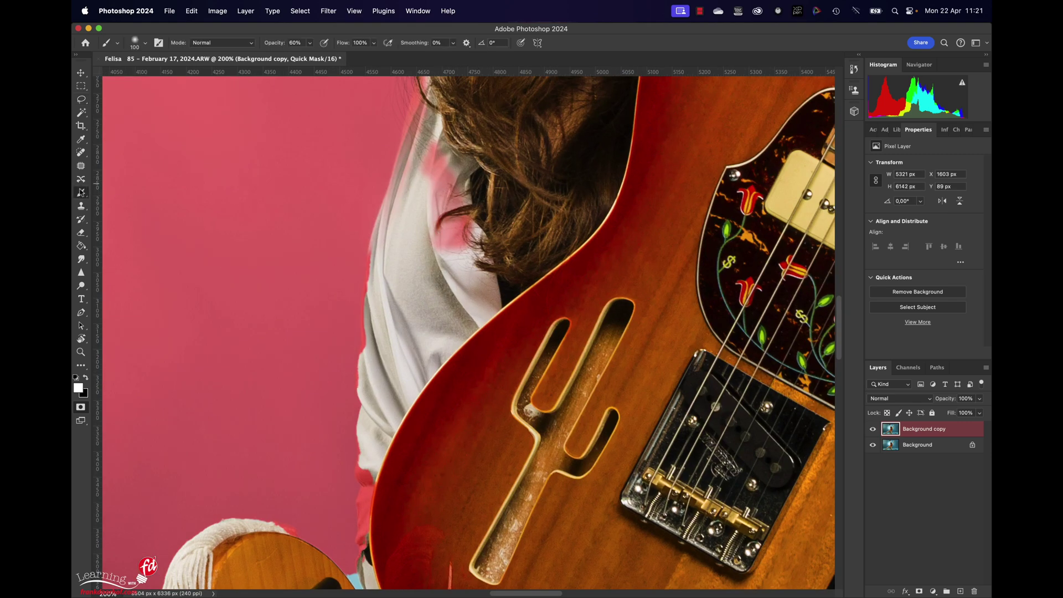
{"action": "mouse_move", "coordinate": [451, 174]}
{"action": "left_mouse_down"}
{"action": "mouse_move", "coordinate": [443, 213]}
{"action": "mouse_move", "coordinate": [426, 159]}
{"action": "mouse_move", "coordinate": [451, 230]}
{"action": "mouse_move", "coordinate": [446, 166]}
{"action": "mouse_move", "coordinate": [452, 178]}
{"action": "mouse_move", "coordinate": [458, 262]}
{"action": "left_mouse_up"}
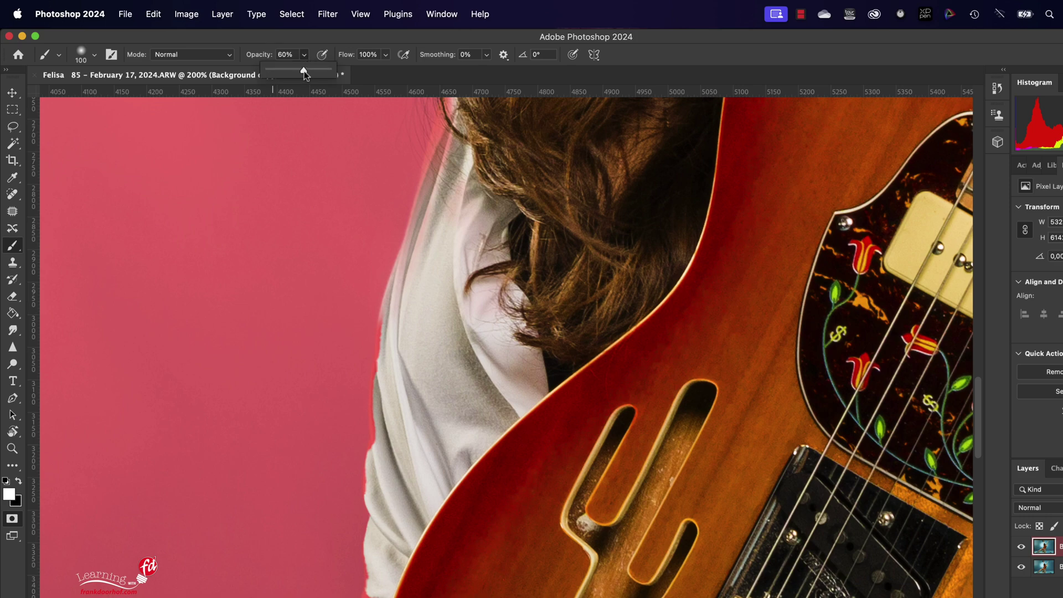
{"action": "left_click_drag", "start_coordinate": [304, 71], "coordinate": [371, 71]}
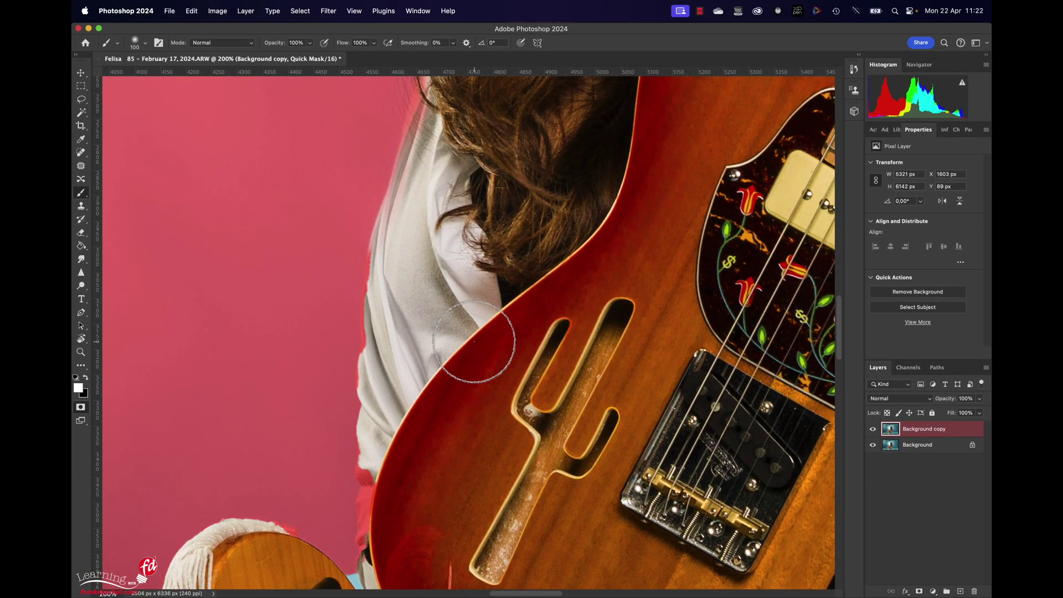
{"action": "key", "text": "bracketleft"}
{"action": "key", "text": "bracketleft"}
{"action": "key", "text": "bracketleft"}
{"action": "key", "text": "bracketleft"}
{"action": "key", "text": "bracketleft"}
{"action": "key", "text": "bracketleft"}
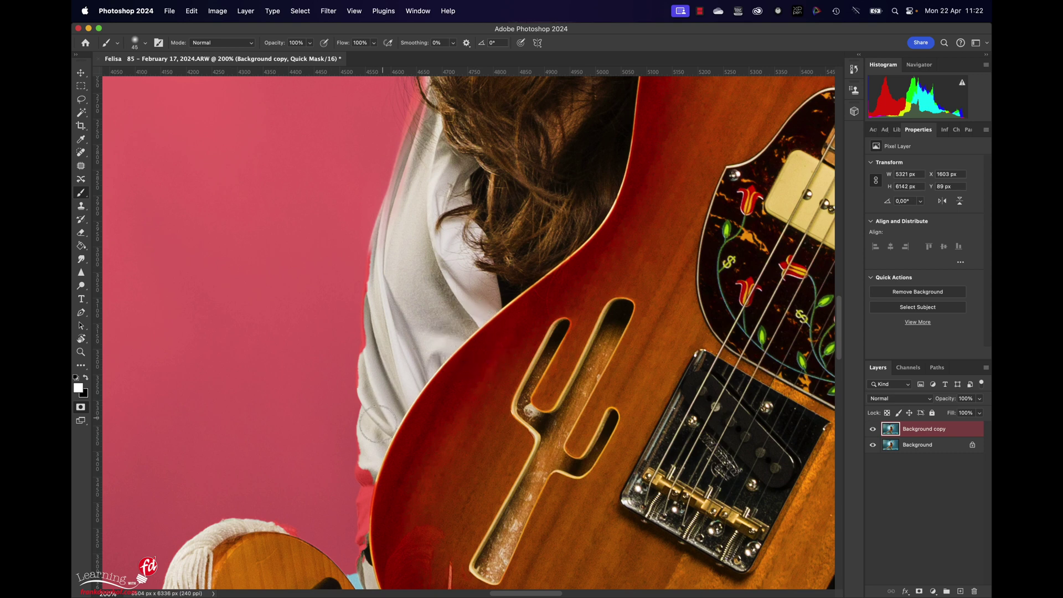
Paint the mask clean along the shirt's left edge, the cuff tip and the arm above the bracelets
{"action": "mouse_move", "coordinate": [377, 424]}
{"action": "left_mouse_down"}
{"action": "mouse_move", "coordinate": [365, 521]}
{"action": "mouse_move", "coordinate": [375, 551]}
{"action": "mouse_move", "coordinate": [362, 523]}
{"action": "mouse_move", "coordinate": [374, 280]}
{"action": "mouse_move", "coordinate": [409, 212]}
{"action": "left_mouse_up"}
{"action": "scroll", "coordinate": [408, 212], "scroll_direction": "up", "scroll_amount": 8}
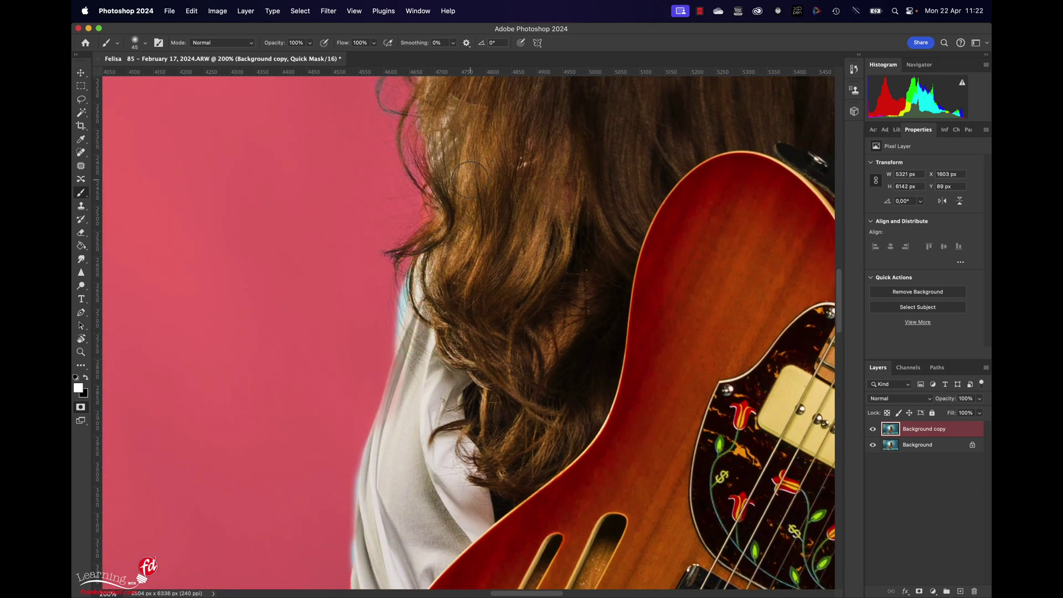
{"action": "scroll", "coordinate": [470, 180], "scroll_direction": "up", "scroll_amount": 15}
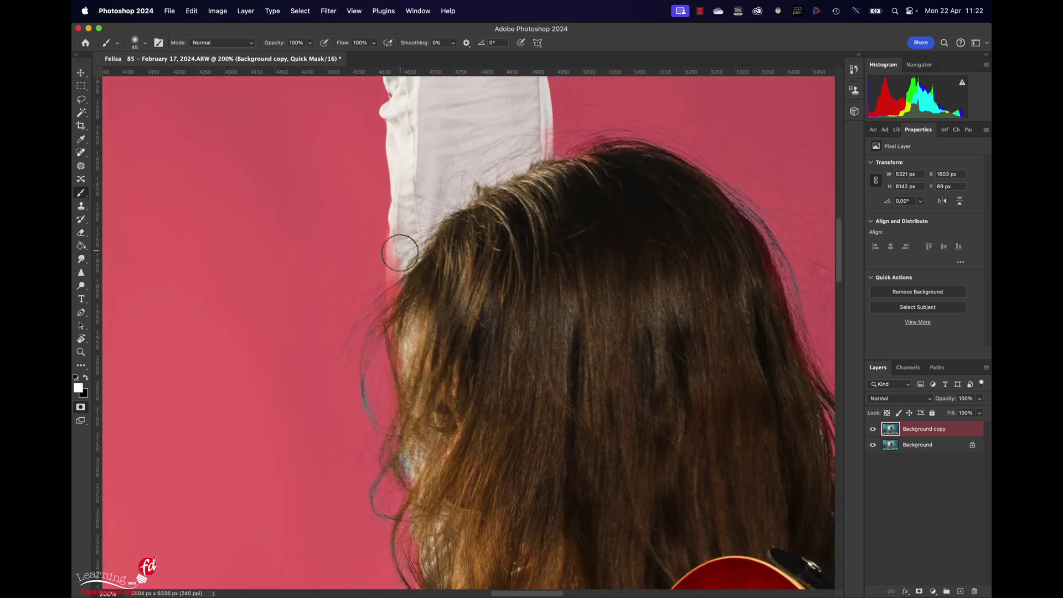
{"action": "mouse_move", "coordinate": [399, 258]}
{"action": "left_mouse_down"}
{"action": "mouse_move", "coordinate": [405, 319]}
{"action": "mouse_move", "coordinate": [408, 166]}
{"action": "left_mouse_up"}
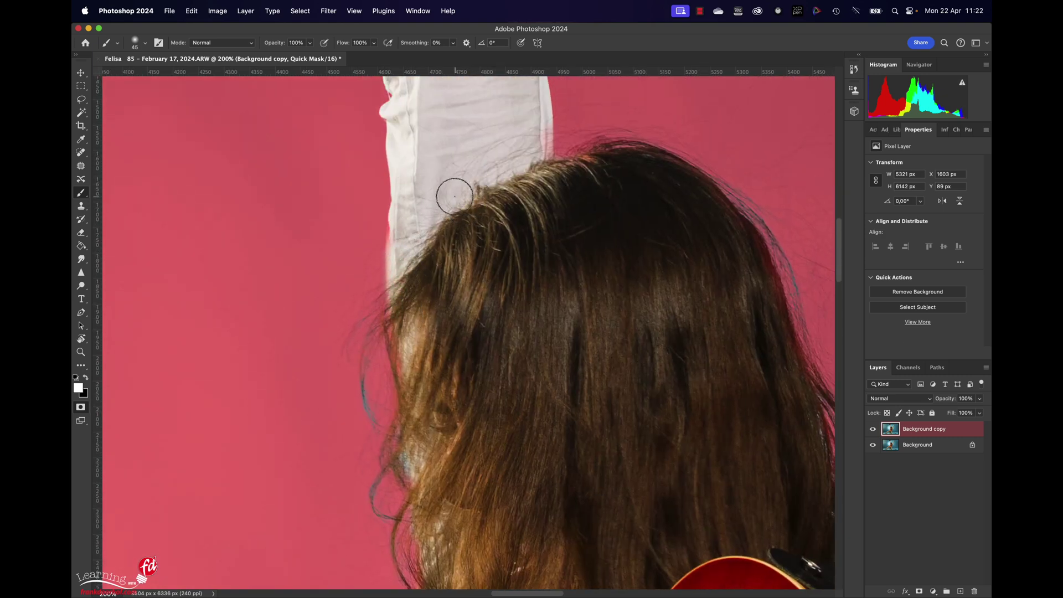
{"action": "scroll", "coordinate": [454, 197], "scroll_direction": "up", "scroll_amount": 2}
{"action": "scroll", "coordinate": [454, 196], "scroll_direction": "up", "scroll_amount": 12}
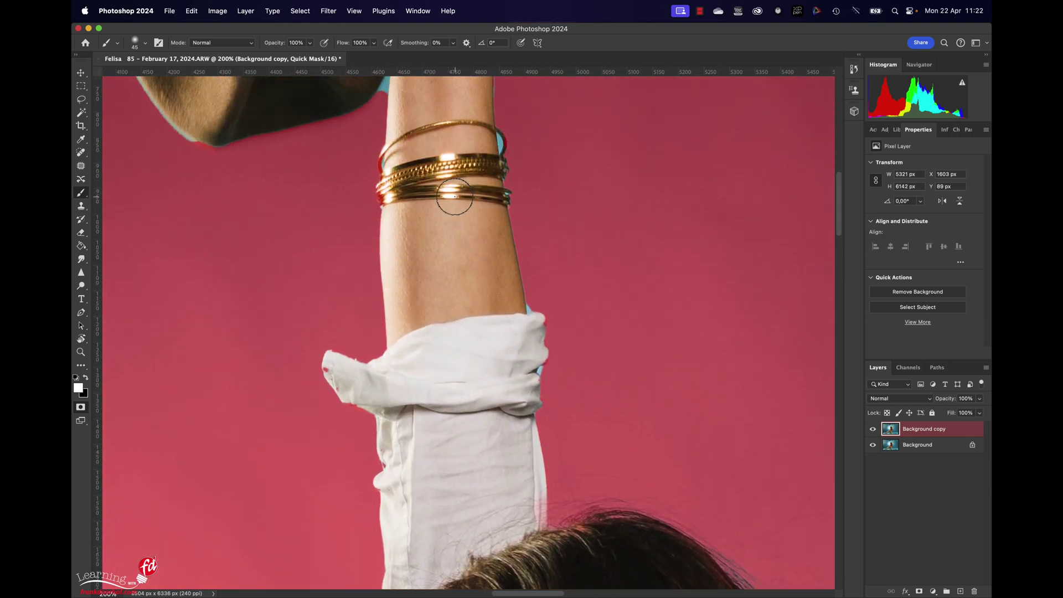
{"action": "left_click_drag", "start_coordinate": [339, 351], "coordinate": [332, 377]}
{"action": "left_click_drag", "start_coordinate": [500, 132], "coordinate": [501, 152]}
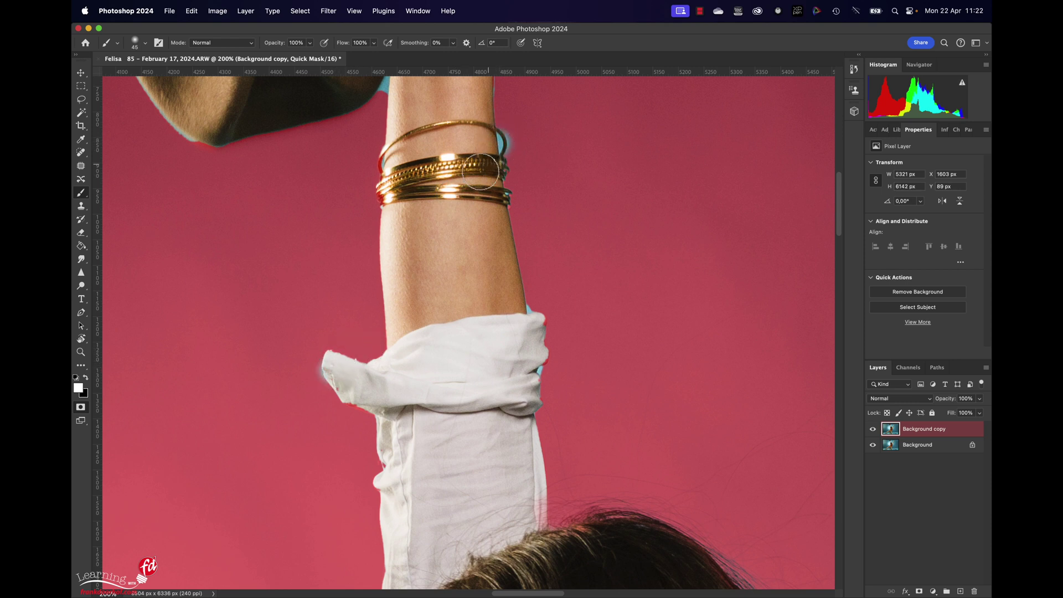
Refine the mask along the hat brim's lower edge and the hair's right edge
{"action": "scroll", "coordinate": [478, 174], "scroll_direction": "up", "scroll_amount": 14}
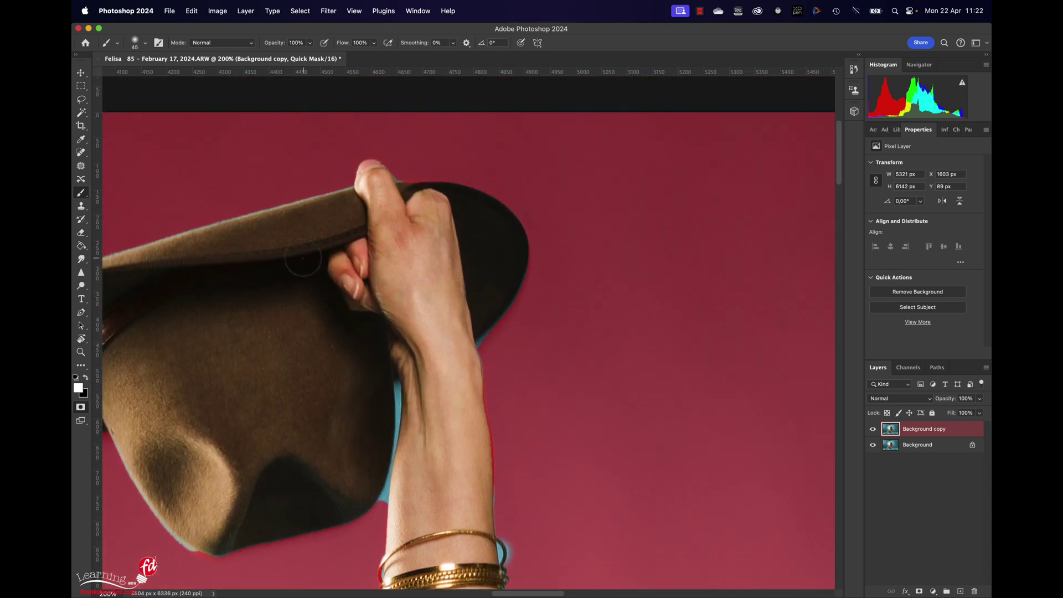
{"action": "scroll", "coordinate": [304, 258], "scroll_direction": "left", "scroll_amount": 7}
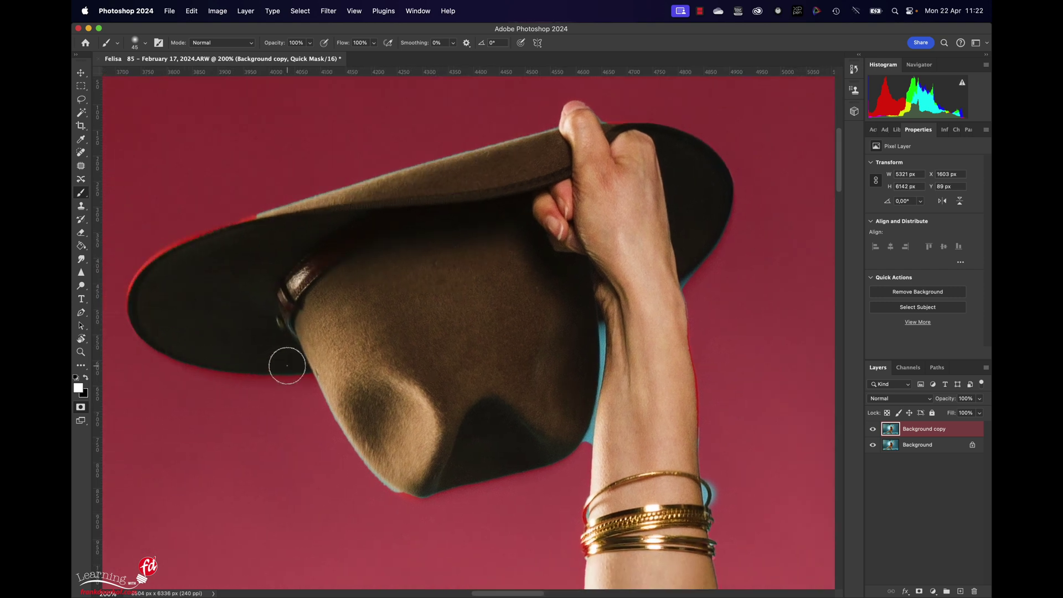
{"action": "mouse_move", "coordinate": [292, 366]}
{"action": "left_mouse_down"}
{"action": "mouse_move", "coordinate": [301, 367]}
{"action": "mouse_move", "coordinate": [176, 354]}
{"action": "mouse_move", "coordinate": [149, 338]}
{"action": "mouse_move", "coordinate": [138, 297]}
{"action": "mouse_move", "coordinate": [151, 261]}
{"action": "mouse_move", "coordinate": [199, 238]}
{"action": "mouse_move", "coordinate": [280, 225]}
{"action": "left_mouse_up"}
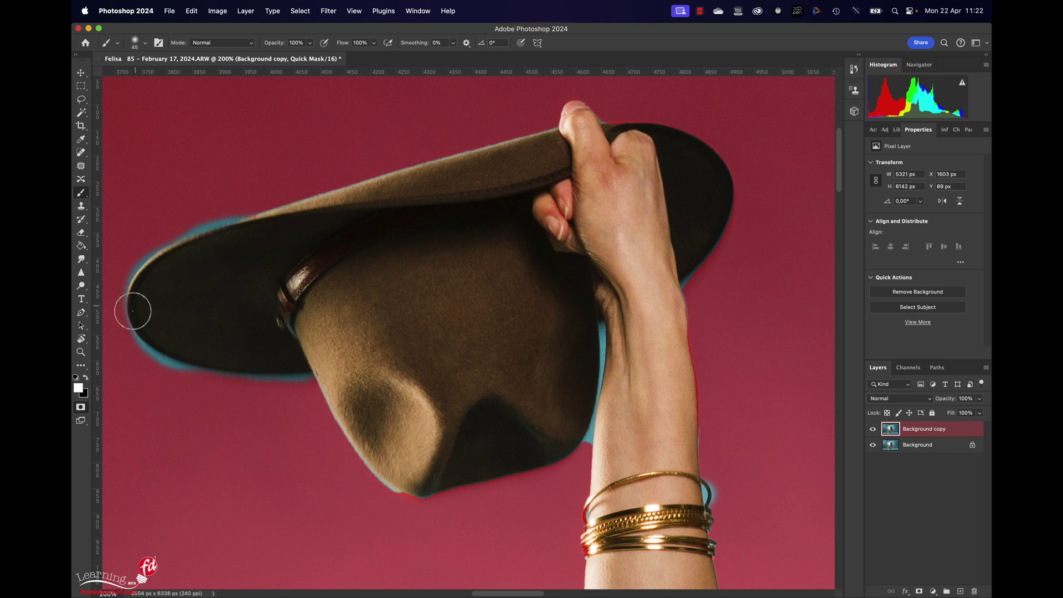
{"action": "scroll", "coordinate": [642, 410], "scroll_direction": "down", "scroll_amount": 5}
{"action": "scroll", "coordinate": [642, 409], "scroll_direction": "right", "scroll_amount": 5}
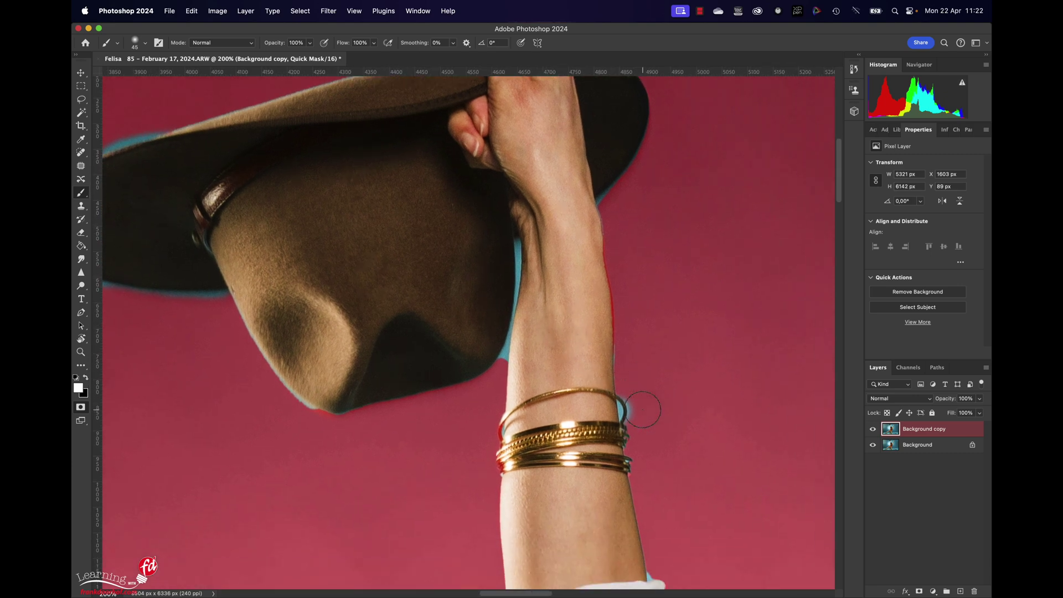
{"action": "scroll", "coordinate": [642, 409], "scroll_direction": "down", "scroll_amount": 15}
{"action": "scroll", "coordinate": [642, 409], "scroll_direction": "right", "scroll_amount": 6}
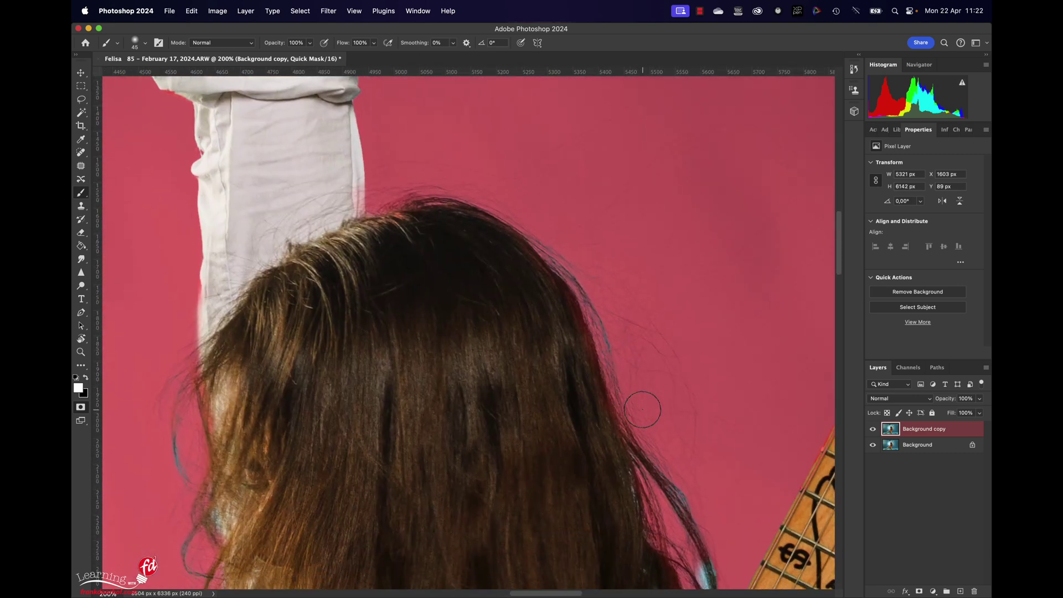
{"action": "mouse_move", "coordinate": [529, 237]}
{"action": "left_mouse_down"}
{"action": "mouse_move", "coordinate": [573, 283]}
{"action": "mouse_move", "coordinate": [611, 394]}
{"action": "left_mouse_up"}
Undo the hair stroke, then refine the mask around the tuning peg and the headstock's right edge
{"action": "key", "text": "super+z"}
{"action": "scroll", "coordinate": [670, 406], "scroll_direction": "down", "scroll_amount": 6}
{"action": "scroll", "coordinate": [670, 406], "scroll_direction": "right", "scroll_amount": 3}
{"action": "scroll", "coordinate": [683, 412], "scroll_direction": "up", "scroll_amount": 10}
{"action": "scroll", "coordinate": [683, 412], "scroll_direction": "right", "scroll_amount": 5}
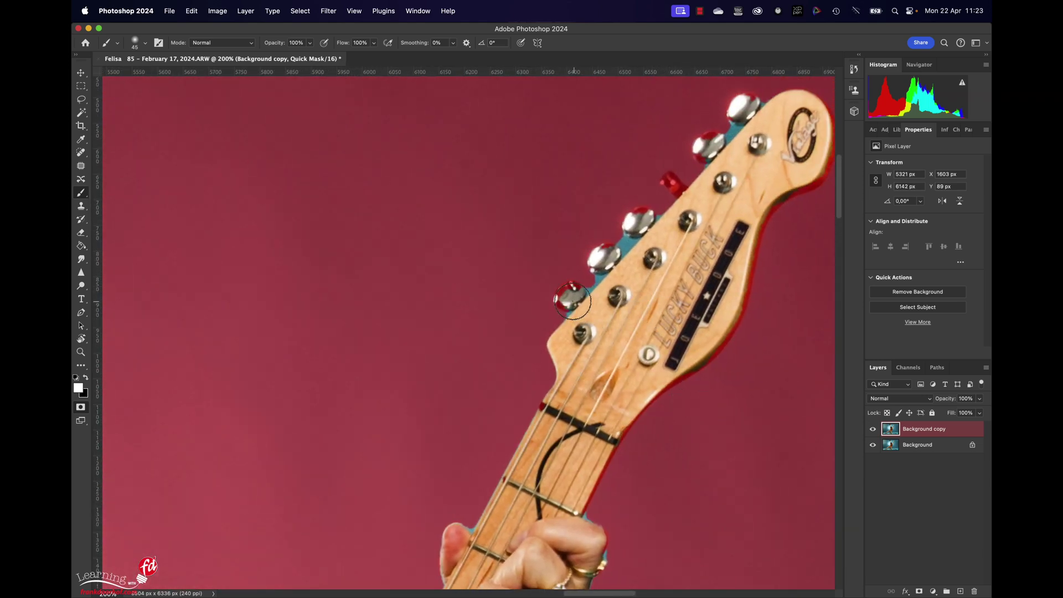
{"action": "mouse_move", "coordinate": [572, 301]}
{"action": "left_mouse_down"}
{"action": "mouse_move", "coordinate": [650, 189]}
{"action": "mouse_move", "coordinate": [681, 164]}
{"action": "mouse_move", "coordinate": [660, 211]}
{"action": "mouse_move", "coordinate": [723, 130]}
{"action": "mouse_move", "coordinate": [693, 157]}
{"action": "mouse_move", "coordinate": [760, 102]}
{"action": "left_mouse_up"}
{"action": "scroll", "coordinate": [759, 102], "scroll_direction": "right", "scroll_amount": 3}
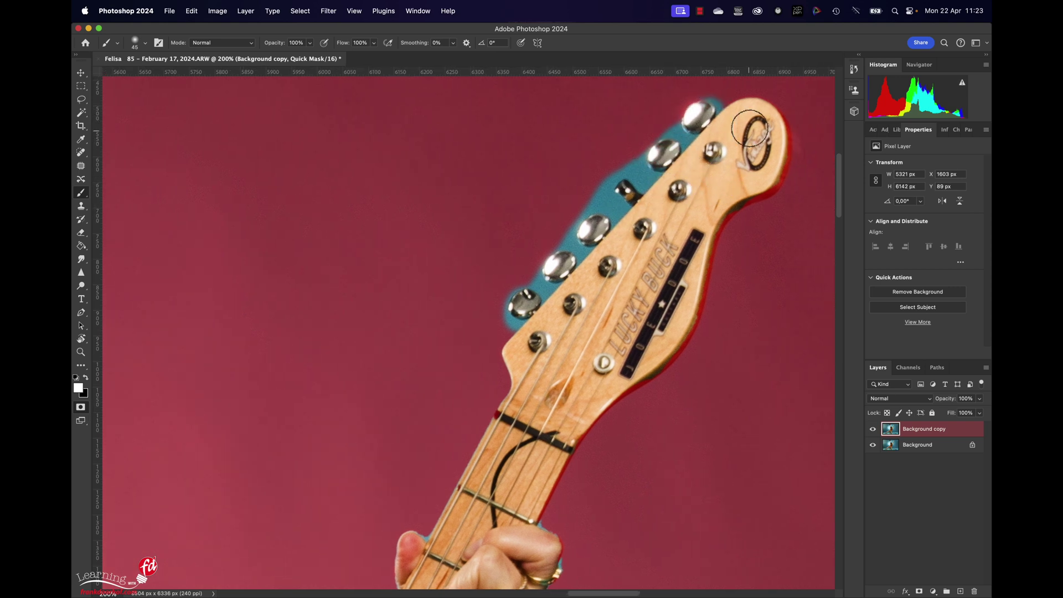
{"action": "mouse_move", "coordinate": [770, 117]}
{"action": "left_mouse_down"}
{"action": "mouse_move", "coordinate": [774, 183]}
{"action": "mouse_move", "coordinate": [707, 260]}
{"action": "mouse_move", "coordinate": [692, 324]}
{"action": "mouse_move", "coordinate": [667, 365]}
{"action": "mouse_move", "coordinate": [589, 417]}
{"action": "mouse_move", "coordinate": [534, 522]}
{"action": "left_mouse_up"}
Refine the mask around the fretting hand's fingertip and the guitar neck's left edge
{"action": "scroll", "coordinate": [534, 521], "scroll_direction": "down", "scroll_amount": 5}
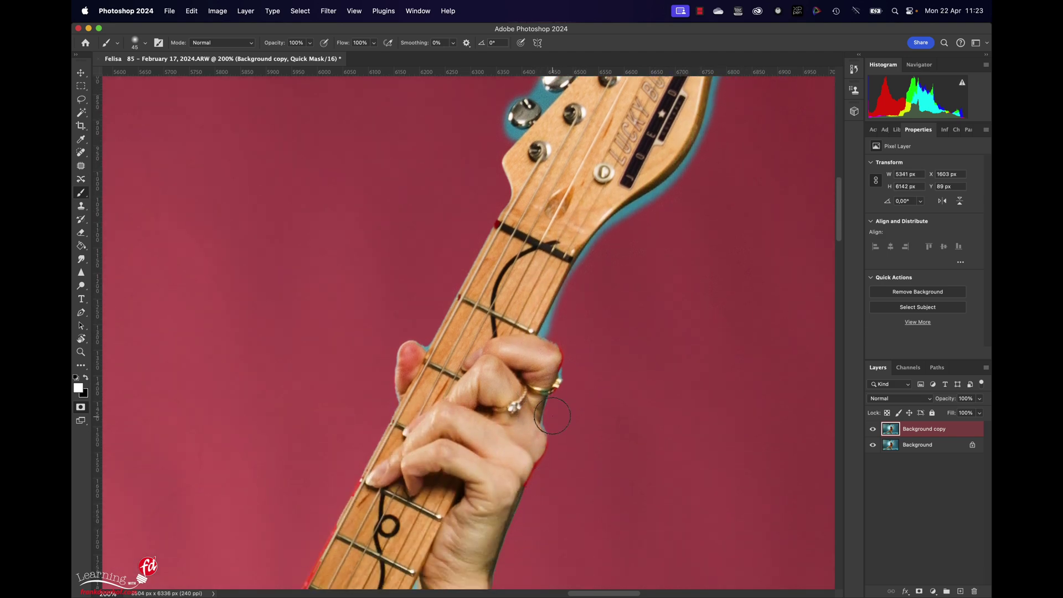
{"action": "left_click_drag", "start_coordinate": [556, 347], "coordinate": [559, 381]}
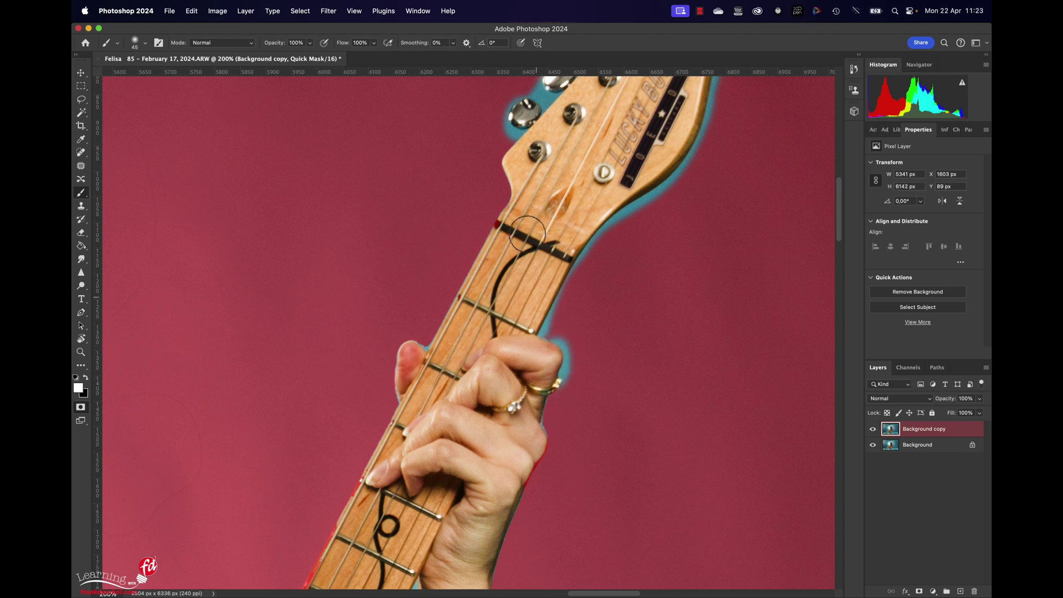
{"action": "mouse_move", "coordinate": [498, 233]}
{"action": "left_mouse_down"}
{"action": "mouse_move", "coordinate": [496, 244]}
{"action": "mouse_move", "coordinate": [510, 213]}
{"action": "mouse_move", "coordinate": [442, 357]}
{"action": "left_mouse_up"}
{"action": "scroll", "coordinate": [442, 359], "scroll_direction": "down", "scroll_amount": 12}
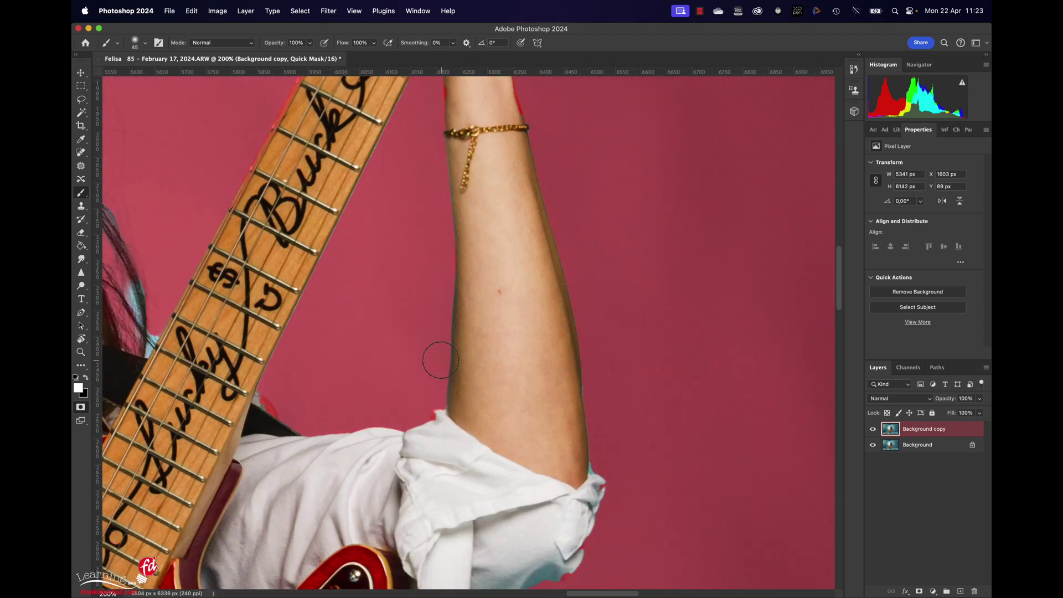
{"action": "scroll", "coordinate": [441, 359], "scroll_direction": "down", "scroll_amount": 10}
{"action": "scroll", "coordinate": [439, 356], "scroll_direction": "left", "scroll_amount": 8}
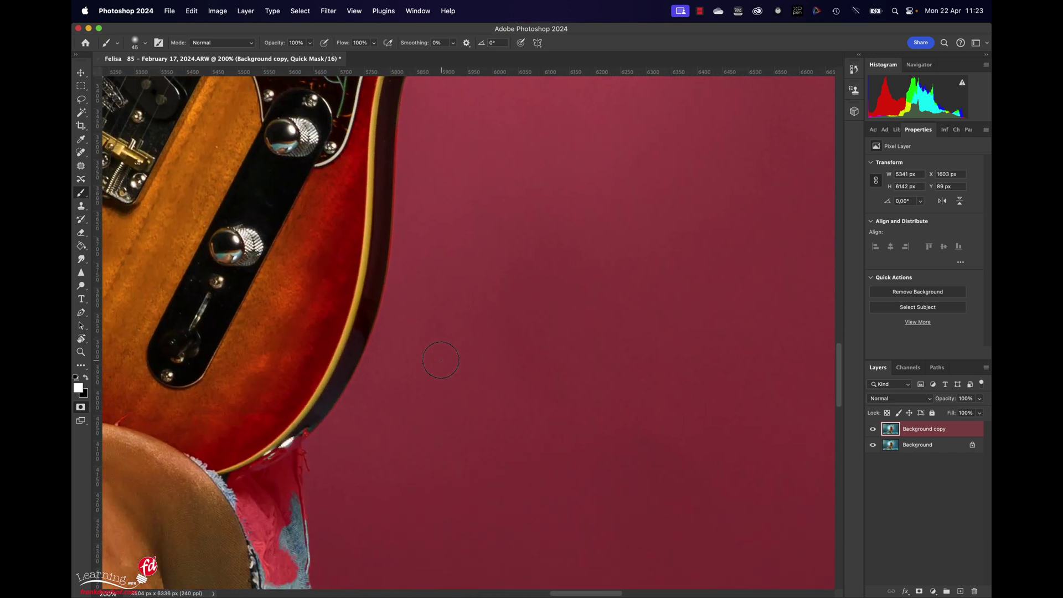
Refine the mask along the guitar body's lower edge and the denim shorts
{"action": "mouse_move", "coordinate": [634, 309]}
{"action": "left_mouse_down"}
{"action": "mouse_move", "coordinate": [601, 352]}
{"action": "mouse_move", "coordinate": [570, 365]}
{"action": "mouse_move", "coordinate": [614, 410]}
{"action": "mouse_move", "coordinate": [606, 443]}
{"action": "mouse_move", "coordinate": [630, 474]}
{"action": "mouse_move", "coordinate": [622, 553]}
{"action": "left_mouse_up"}
{"action": "scroll", "coordinate": [615, 443], "scroll_direction": "down", "scroll_amount": 5}
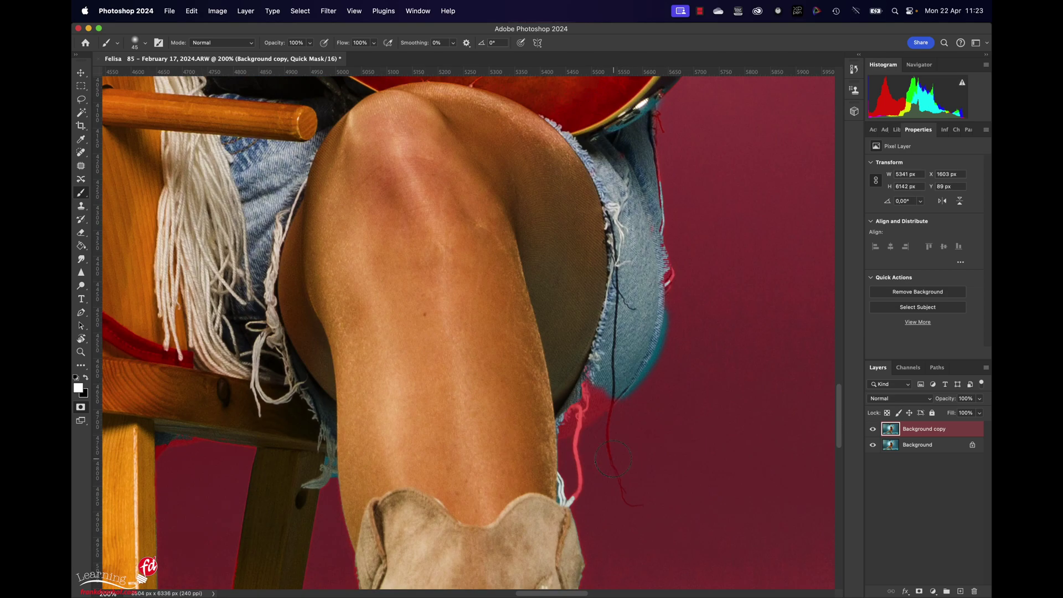
{"action": "left_click_drag", "start_coordinate": [576, 398], "coordinate": [603, 365]}
{"action": "scroll", "coordinate": [602, 332], "scroll_direction": "down", "scroll_amount": 2}
{"action": "scroll", "coordinate": [602, 327], "scroll_direction": "down", "scroll_amount": 10}
{"action": "scroll", "coordinate": [602, 327], "scroll_direction": "left", "scroll_amount": 5}
{"action": "scroll", "coordinate": [602, 327], "scroll_direction": "up", "scroll_amount": 15}
{"action": "scroll", "coordinate": [602, 326], "scroll_direction": "up", "scroll_amount": 10}
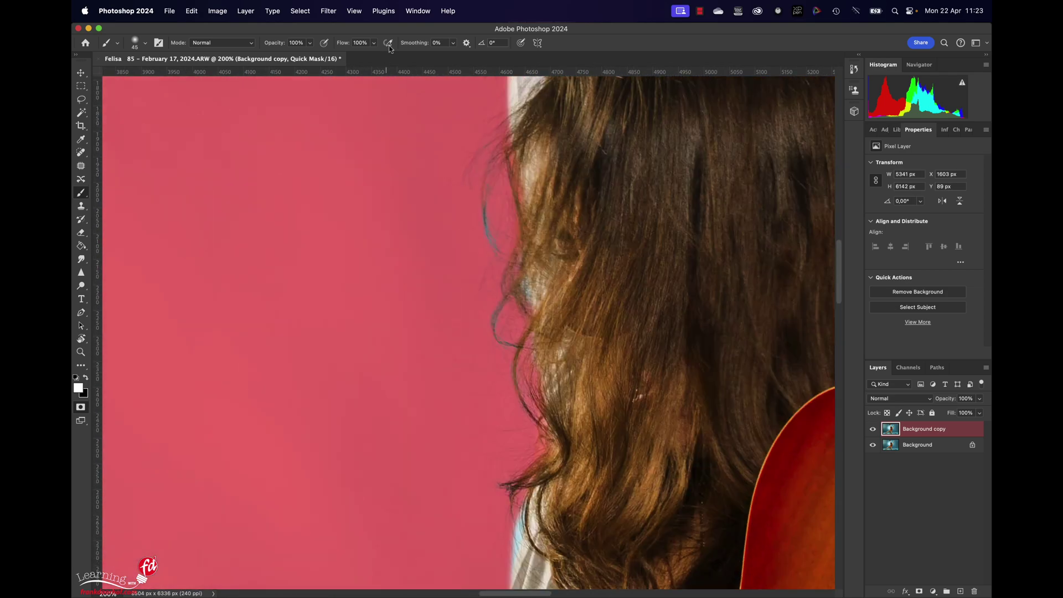
Fit the image on screen and turn the quick mask back into a selection
{"action": "left_click", "coordinate": [354, 11]}
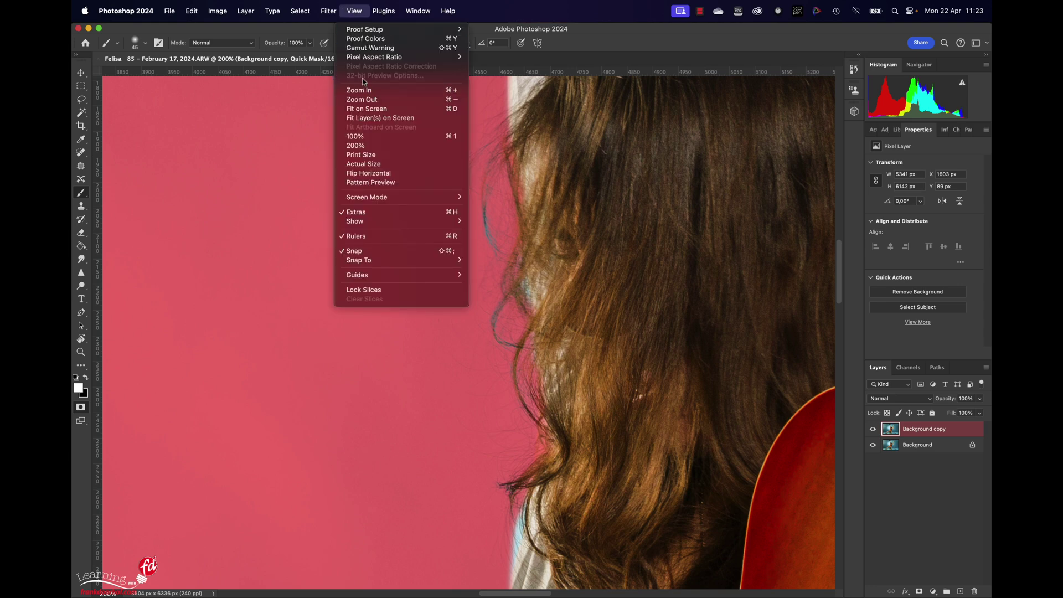
{"action": "left_click", "coordinate": [366, 109]}
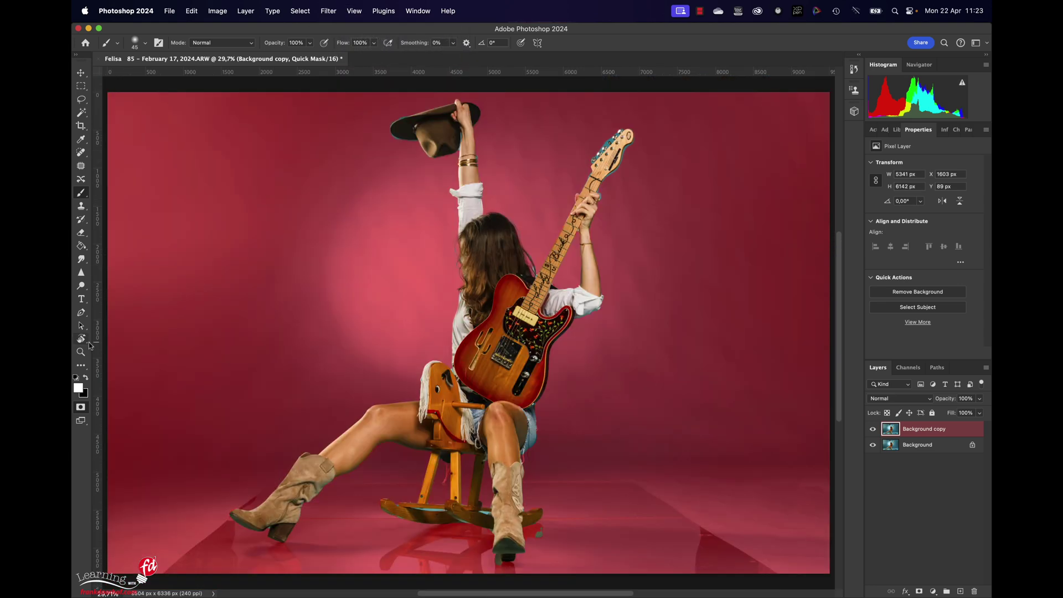
{"action": "left_click", "coordinate": [80, 408]}
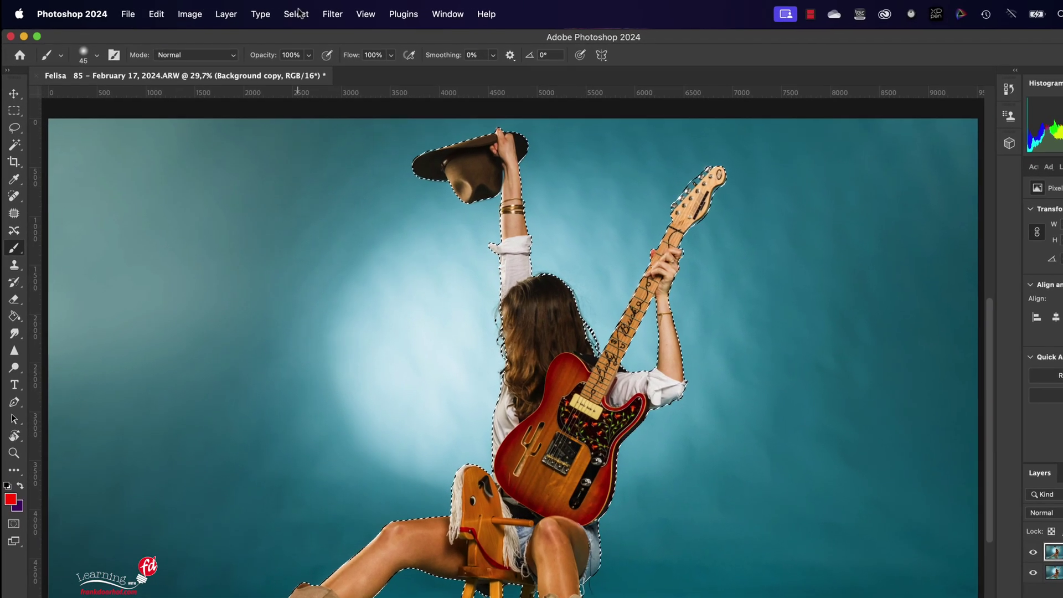
Cut the guitarist out of the Background copy, toggling Background visibility to check
{"action": "left_click", "coordinate": [157, 14]}
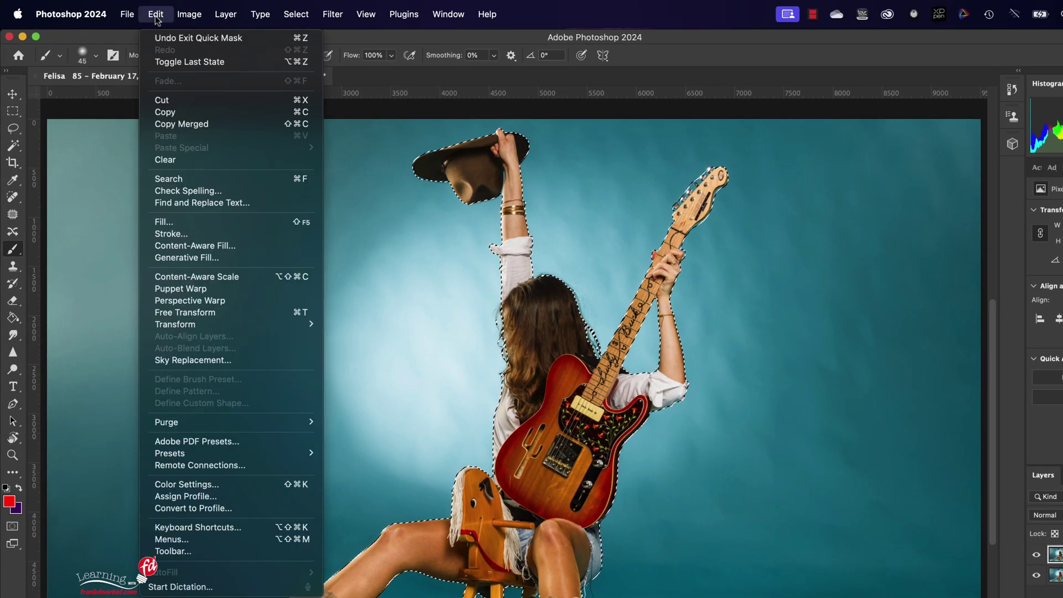
{"action": "left_click", "coordinate": [158, 98]}
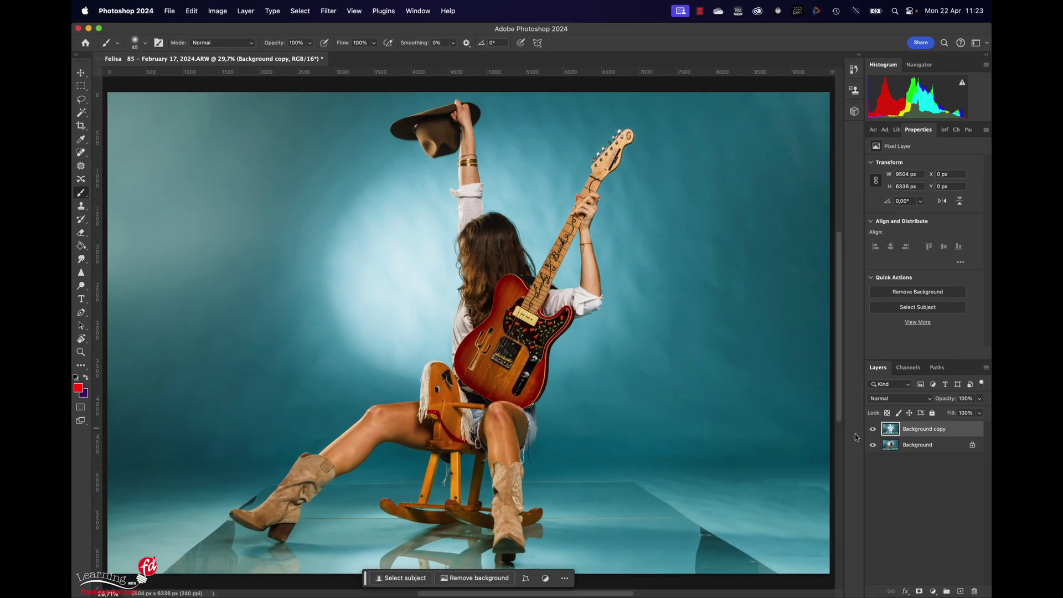
{"action": "left_click", "coordinate": [873, 445]}
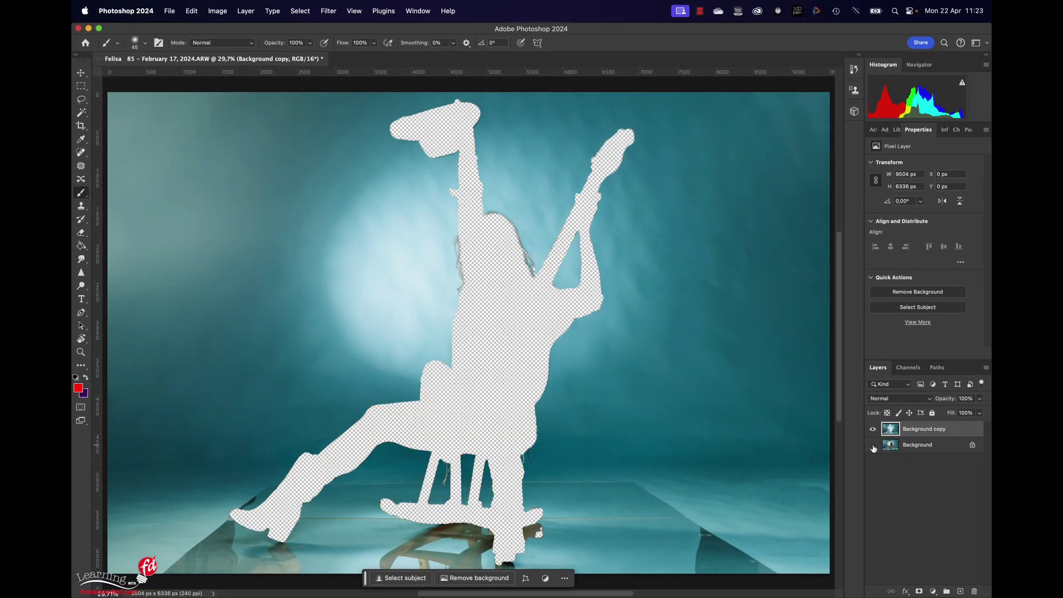
{"action": "left_click", "coordinate": [873, 445]}
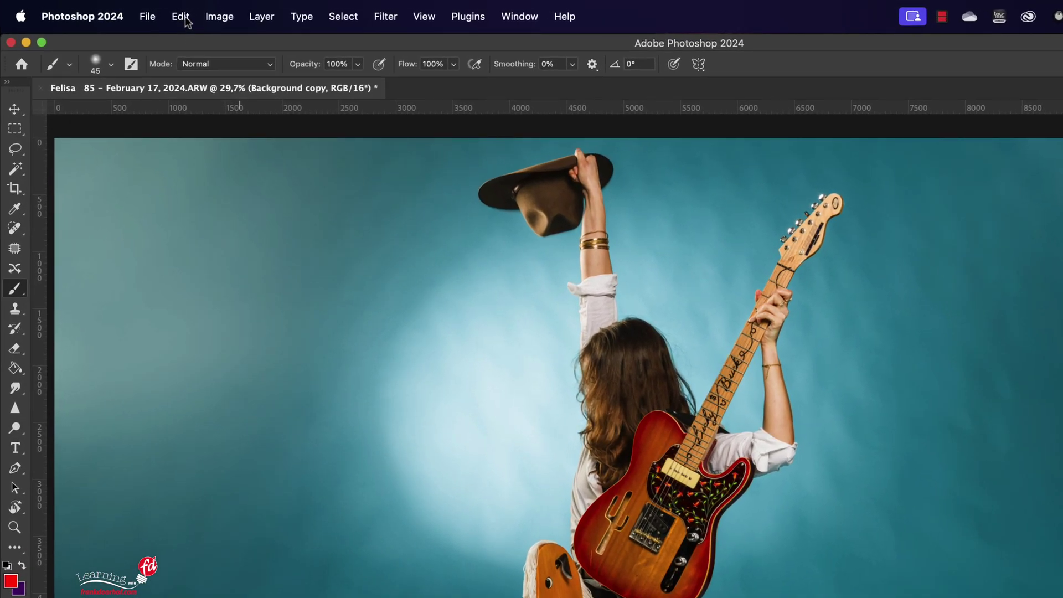
Paste the subject in place as a new Layer 1 with Paste Special > Paste in Place
{"action": "left_click", "coordinate": [185, 21]}
{"action": "mouse_move", "coordinate": [241, 174]}
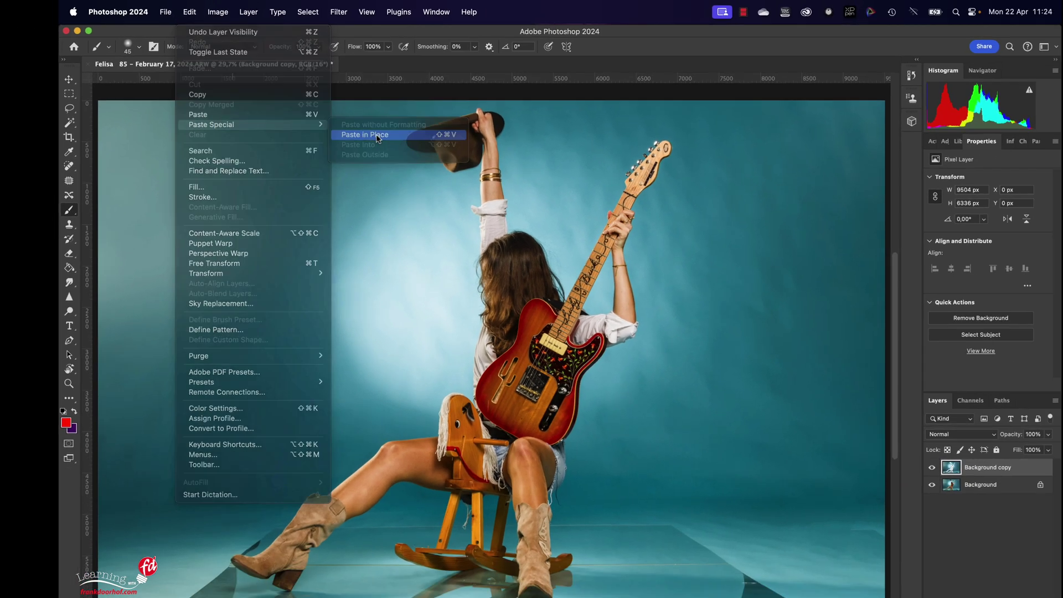
{"action": "left_click", "coordinate": [416, 180]}
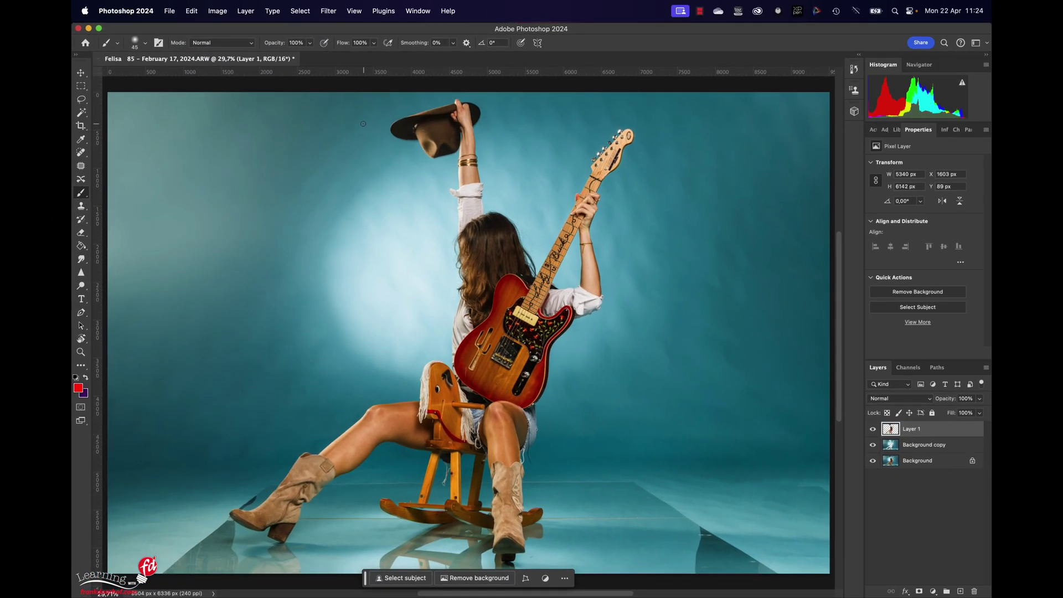
Toggle Background copy's visibility to check the cut-out, then select the Background copy layer
{"action": "left_click", "coordinate": [873, 447]}
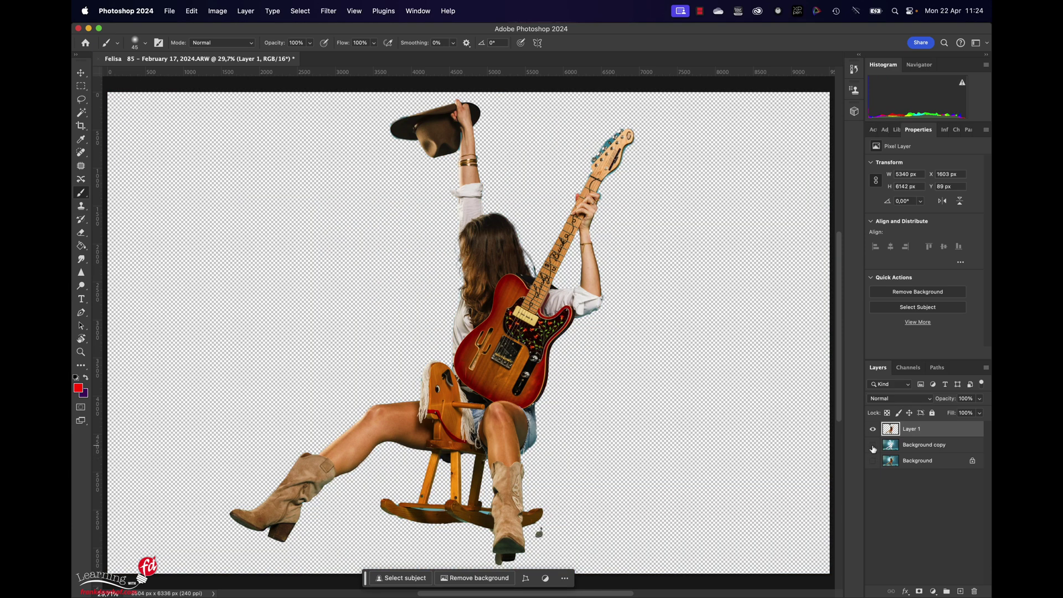
{"action": "left_click", "coordinate": [873, 446]}
{"action": "left_click", "coordinate": [873, 461]}
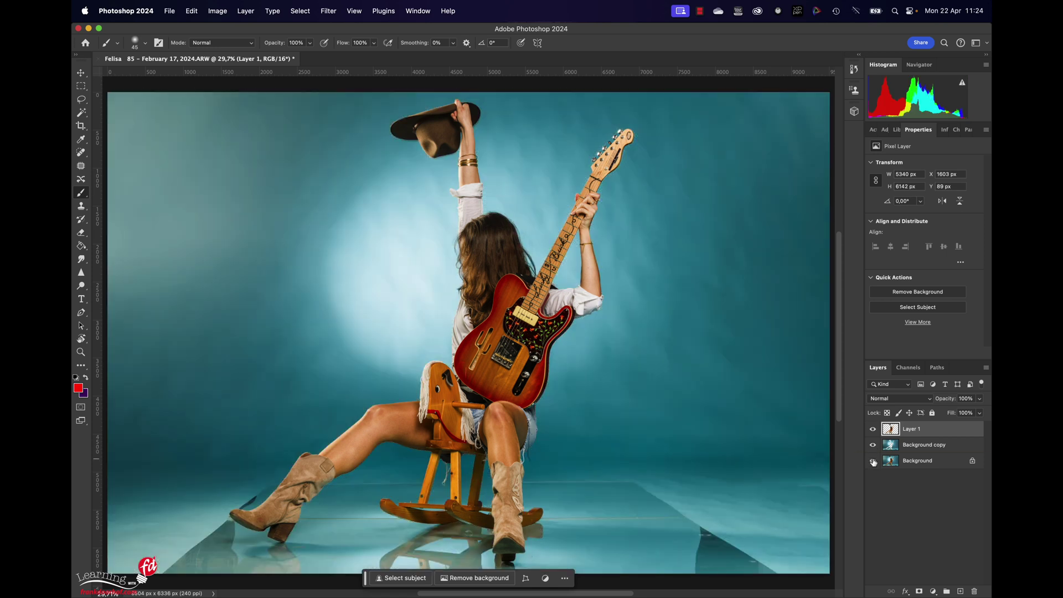
{"action": "left_click", "coordinate": [897, 446]}
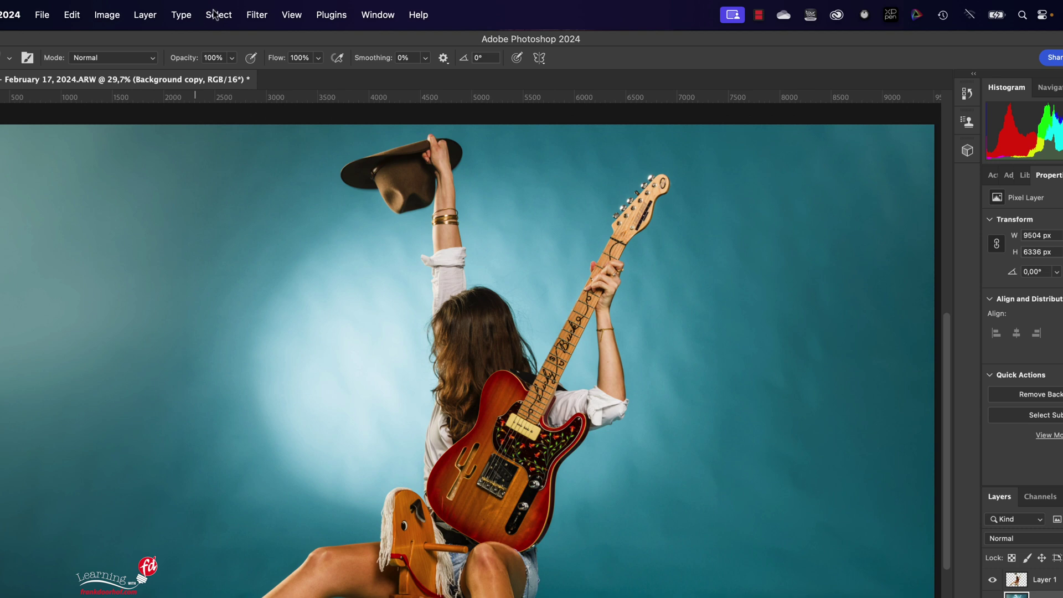
Apply a Gaussian Blur of about 123.6 px to the Background copy layer
{"action": "left_click", "coordinate": [257, 14]}
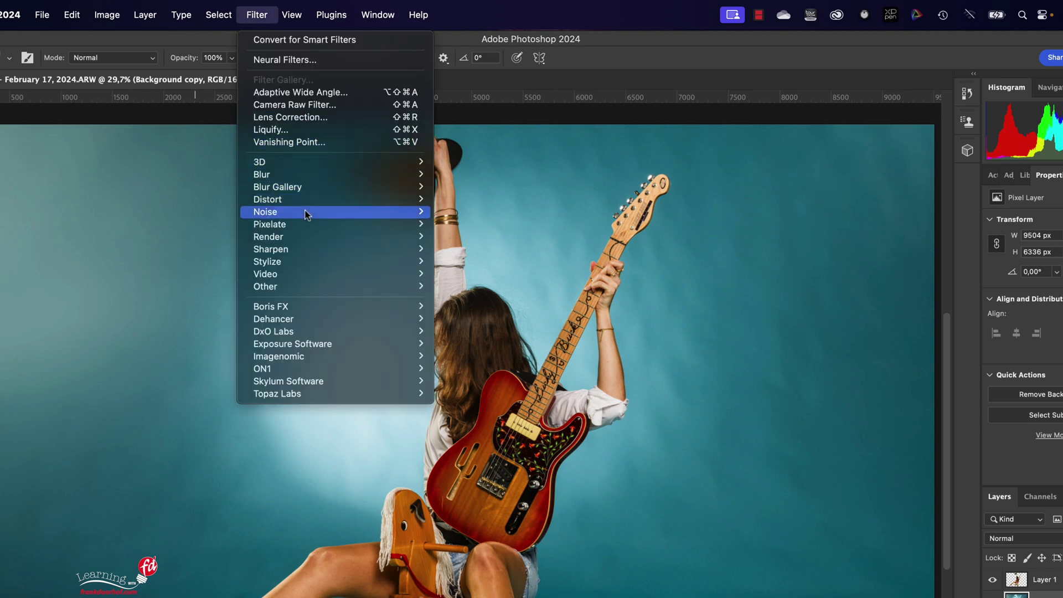
{"action": "mouse_move", "coordinate": [308, 174]}
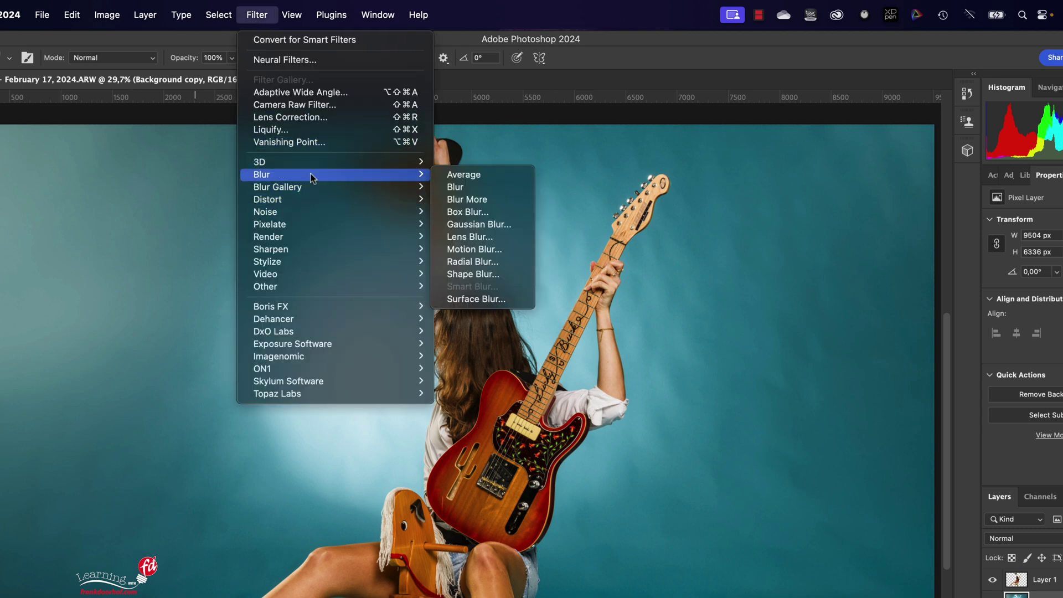
{"action": "left_click", "coordinate": [481, 227]}
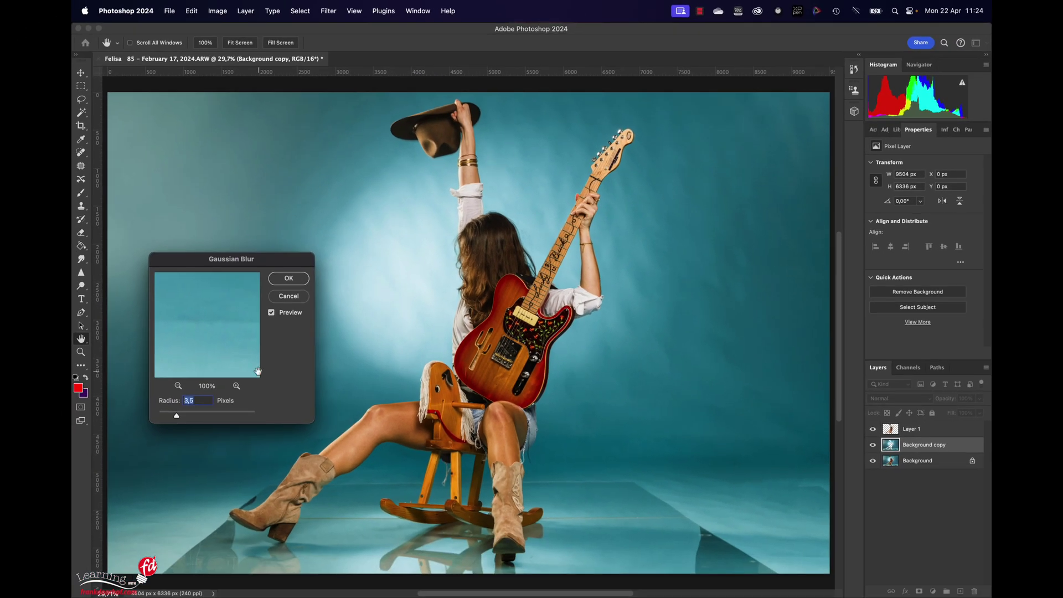
{"action": "left_click_drag", "start_coordinate": [176, 415], "coordinate": [279, 418]}
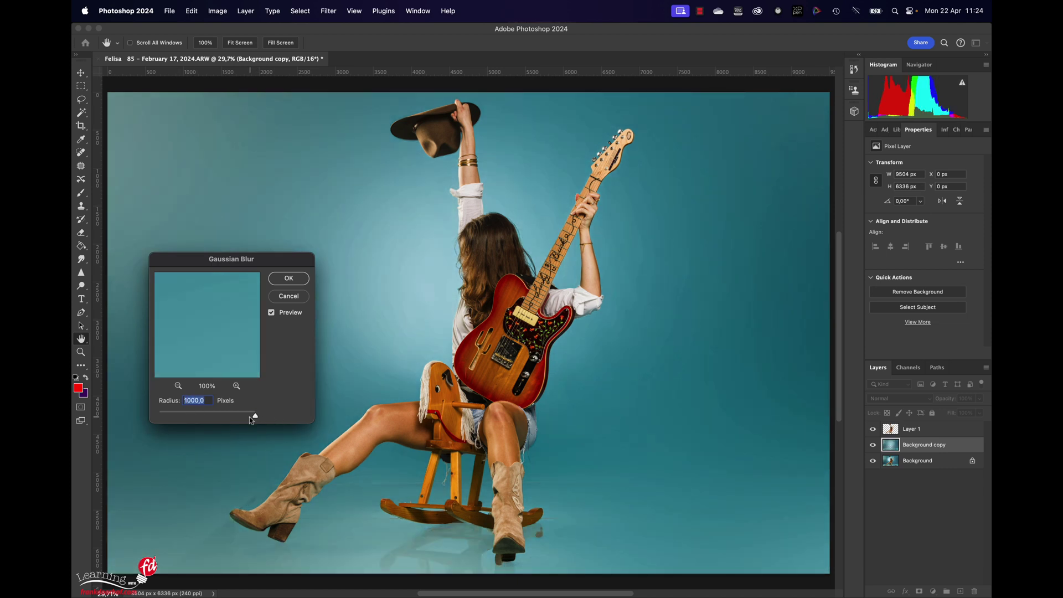
{"action": "left_click_drag", "start_coordinate": [256, 418], "coordinate": [226, 414]}
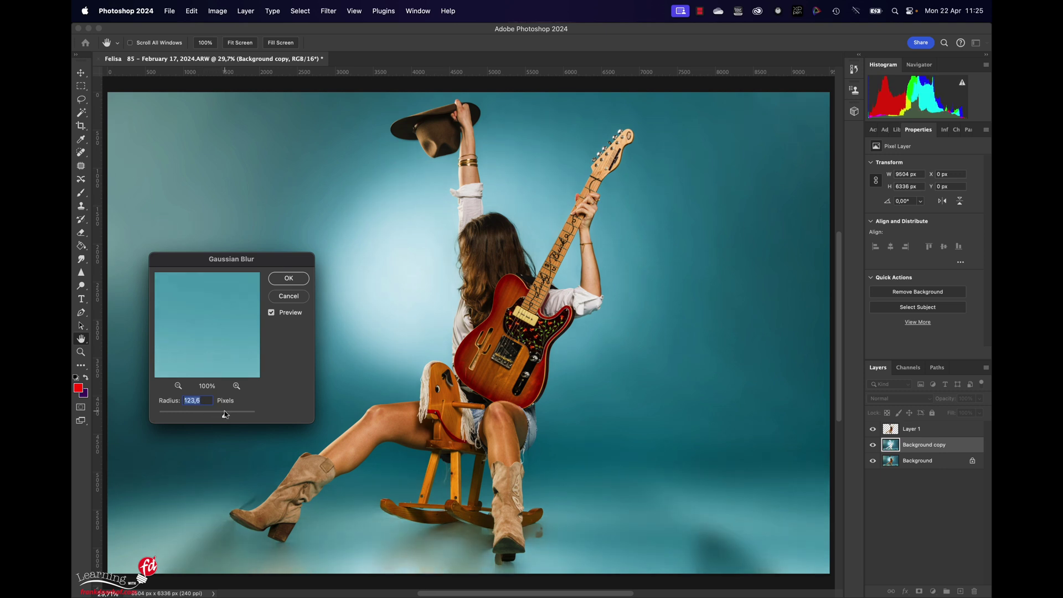
{"action": "left_click", "coordinate": [281, 279]}
{"action": "key", "text": "b"}
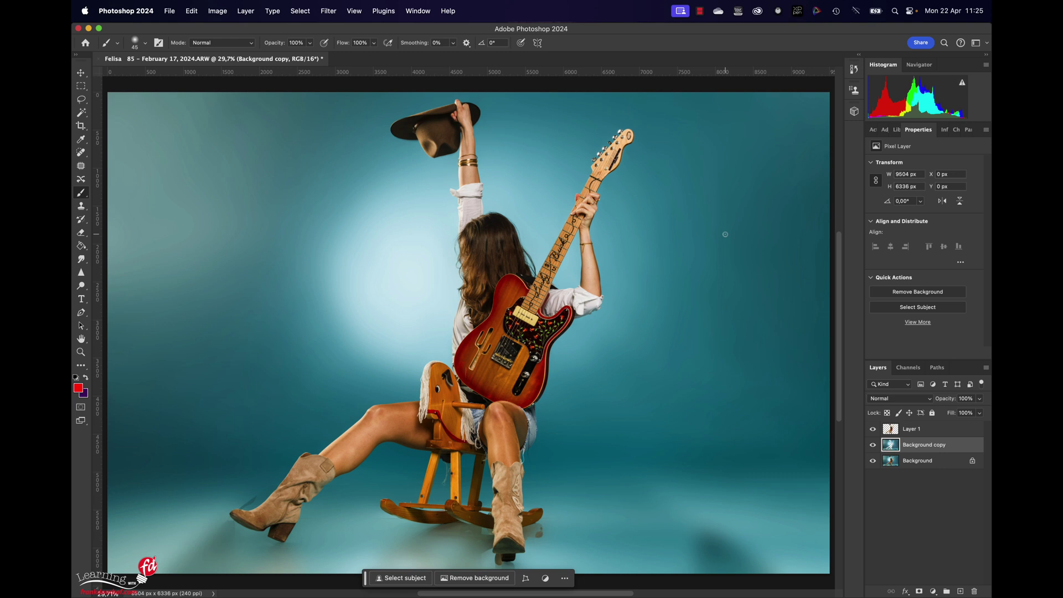
{"action": "left_click", "coordinate": [354, 10]}
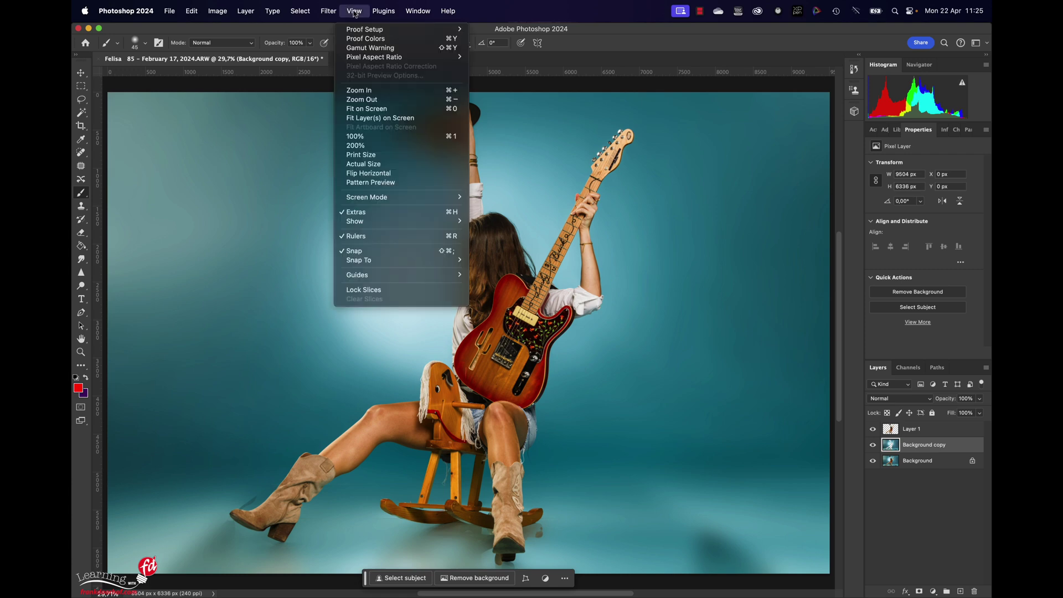
{"action": "left_click", "coordinate": [374, 136]}
{"action": "key", "text": "super+1"}
{"action": "scroll", "coordinate": [446, 304], "scroll_direction": "up", "scroll_amount": 10}
{"action": "scroll", "coordinate": [446, 304], "scroll_direction": "right", "scroll_amount": 10}
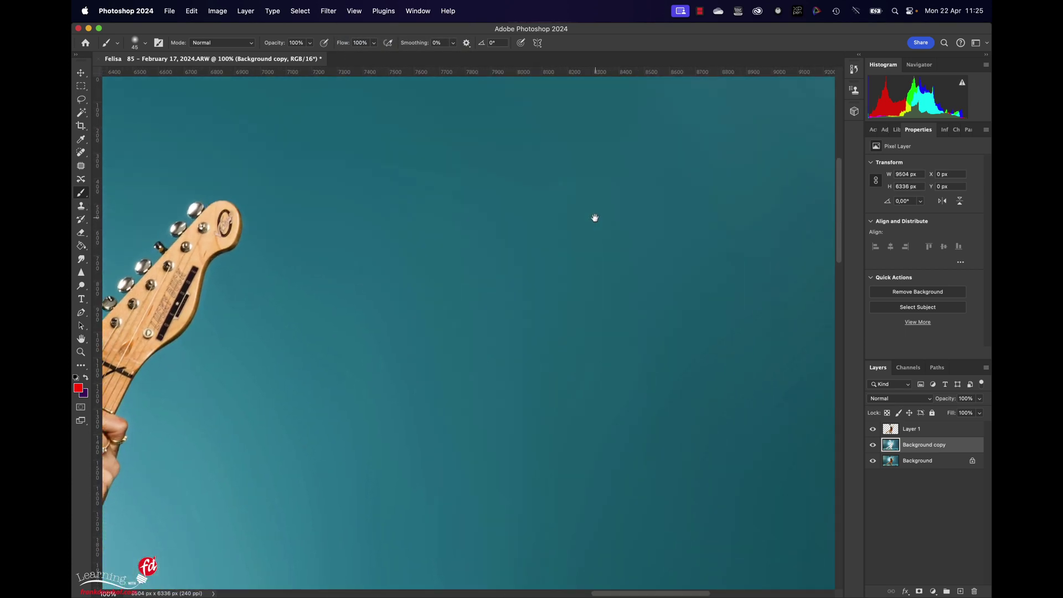
{"action": "left_click_drag", "start_coordinate": [595, 218], "coordinate": [563, 279]}
{"action": "scroll", "coordinate": [563, 279], "scroll_direction": "left", "scroll_amount": 15}
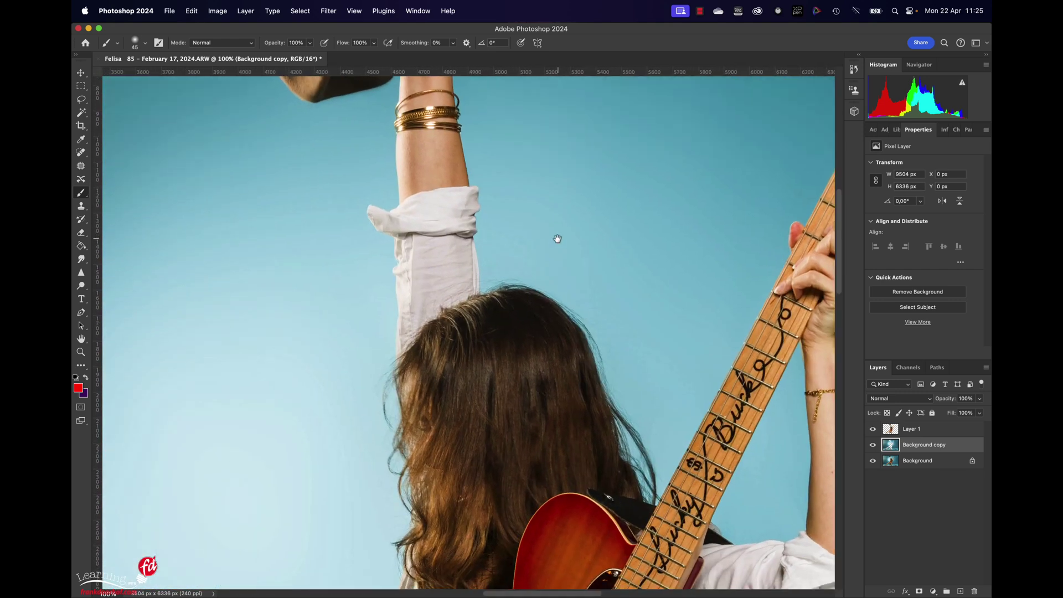
{"action": "scroll", "coordinate": [446, 333], "scroll_direction": "left", "scroll_amount": 9}
{"action": "scroll", "coordinate": [446, 333], "scroll_direction": "down", "scroll_amount": 9}
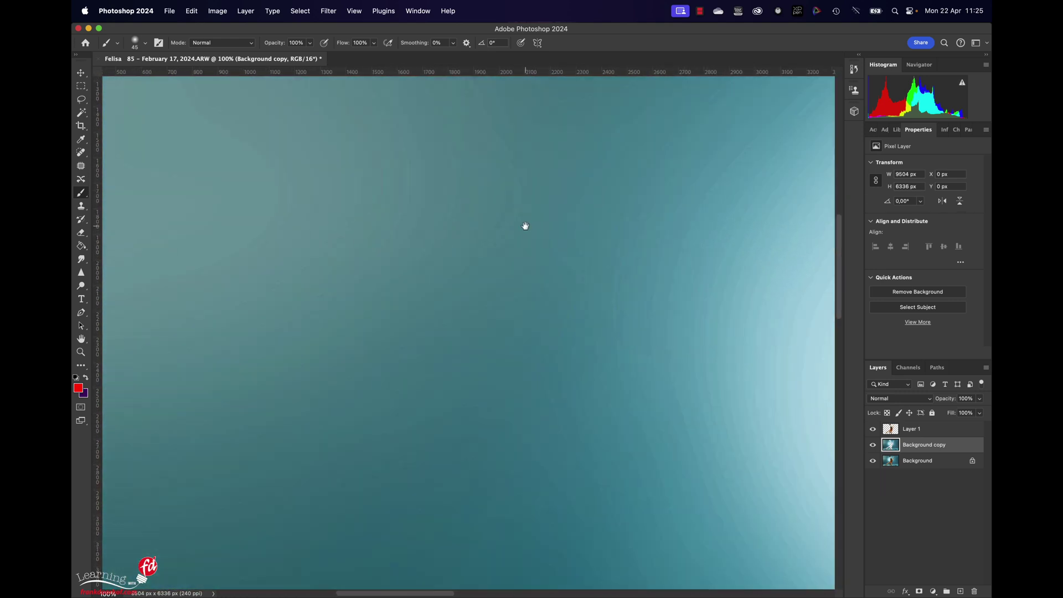
{"action": "scroll", "coordinate": [517, 318], "scroll_direction": "right", "scroll_amount": 6}
{"action": "scroll", "coordinate": [518, 318], "scroll_direction": "down", "scroll_amount": 5}
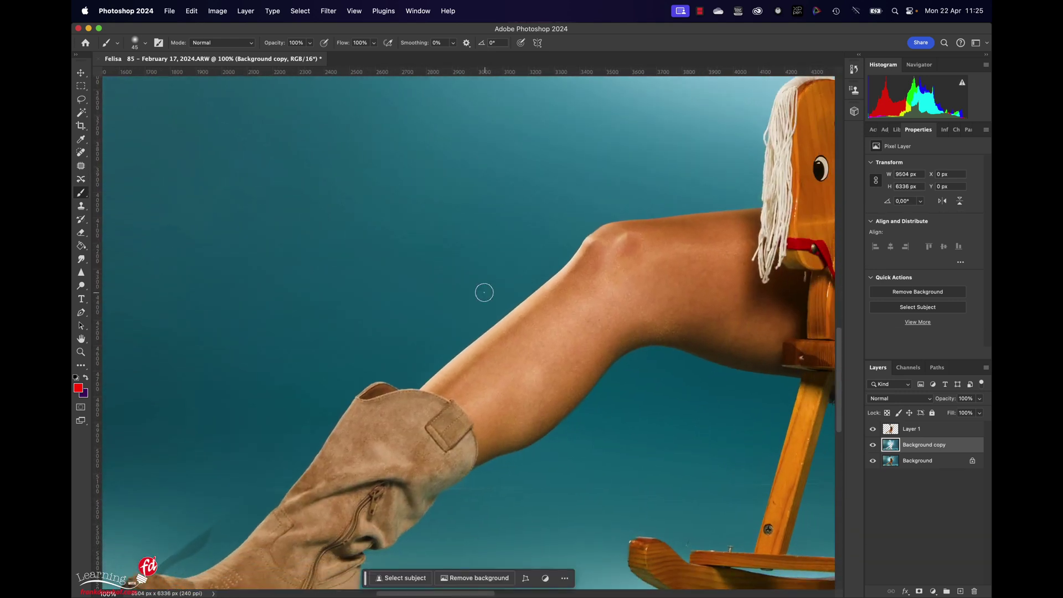
{"action": "left_click", "coordinate": [354, 11]}
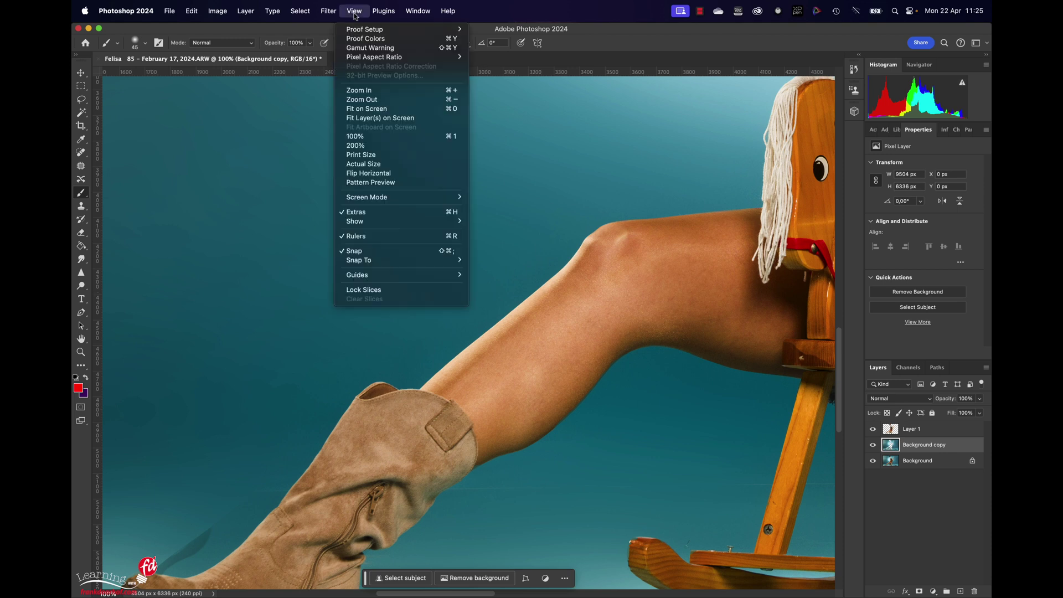
{"action": "left_click", "coordinate": [372, 107]}
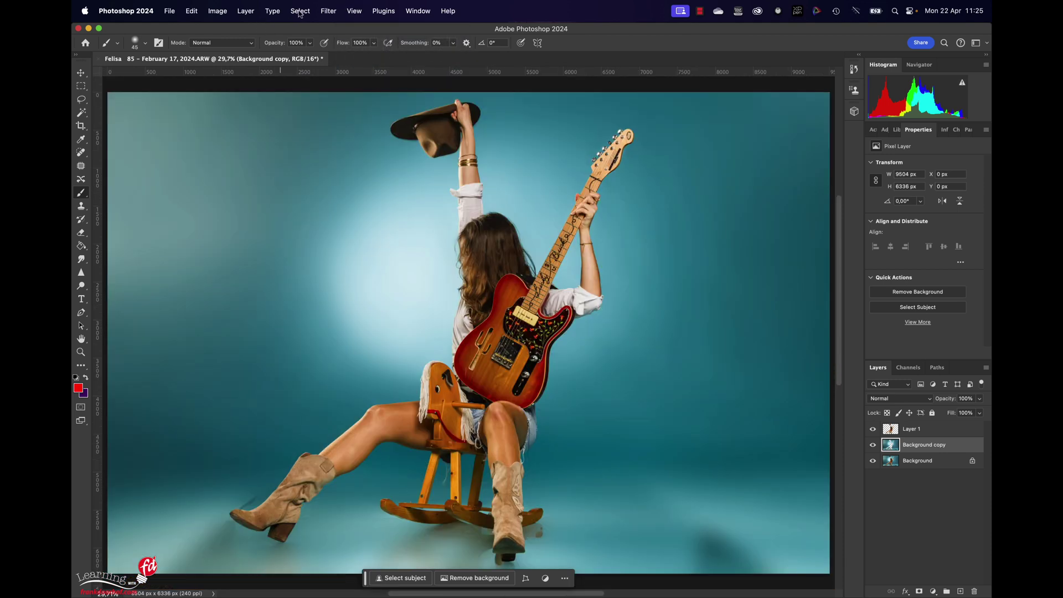
Apply Add Noise to the Background copy at 1% amount, Gaussian distribution, monochromatic
{"action": "left_click", "coordinate": [328, 11]}
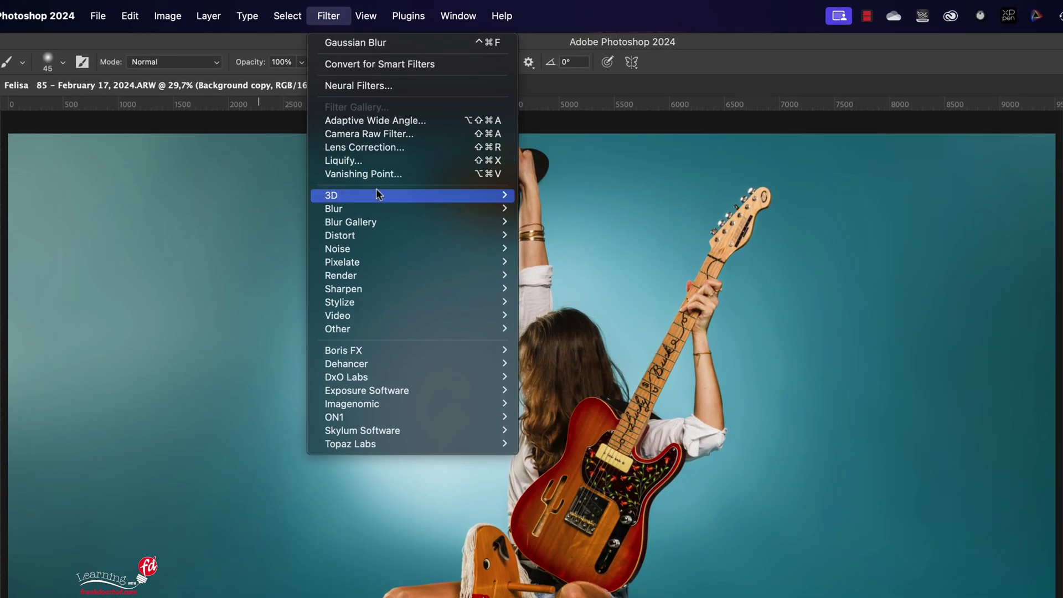
{"action": "mouse_move", "coordinate": [387, 250]}
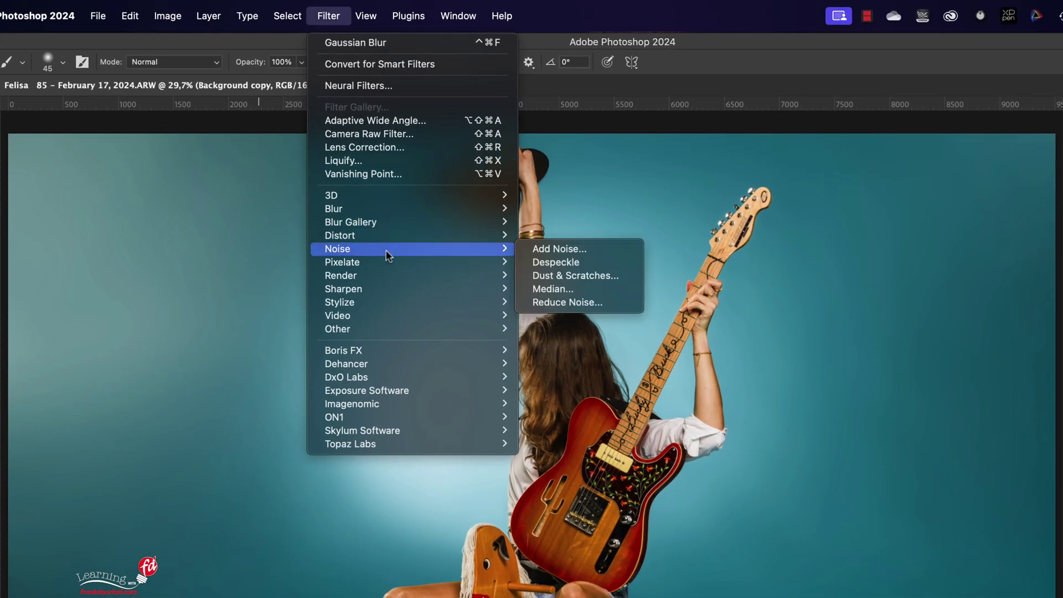
{"action": "left_click", "coordinate": [566, 252]}
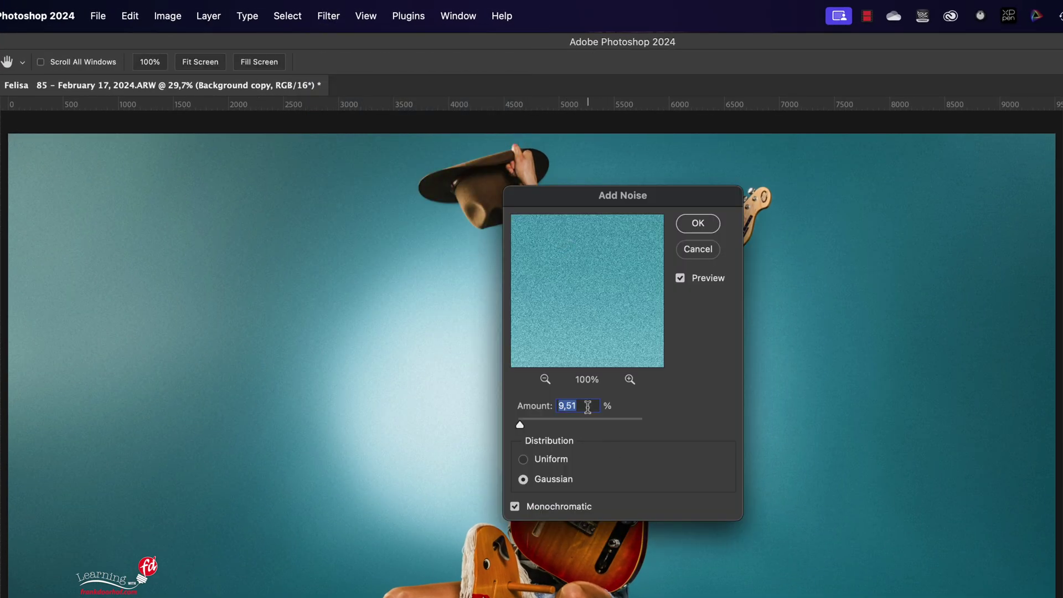
{"action": "type", "text": "1"}
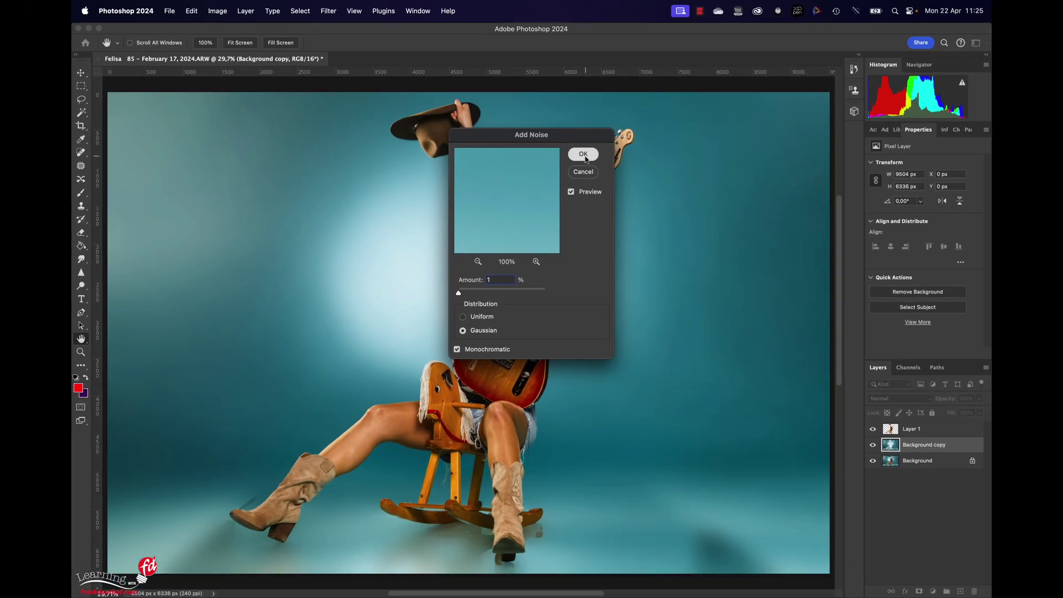
{"action": "left_click", "coordinate": [585, 157]}
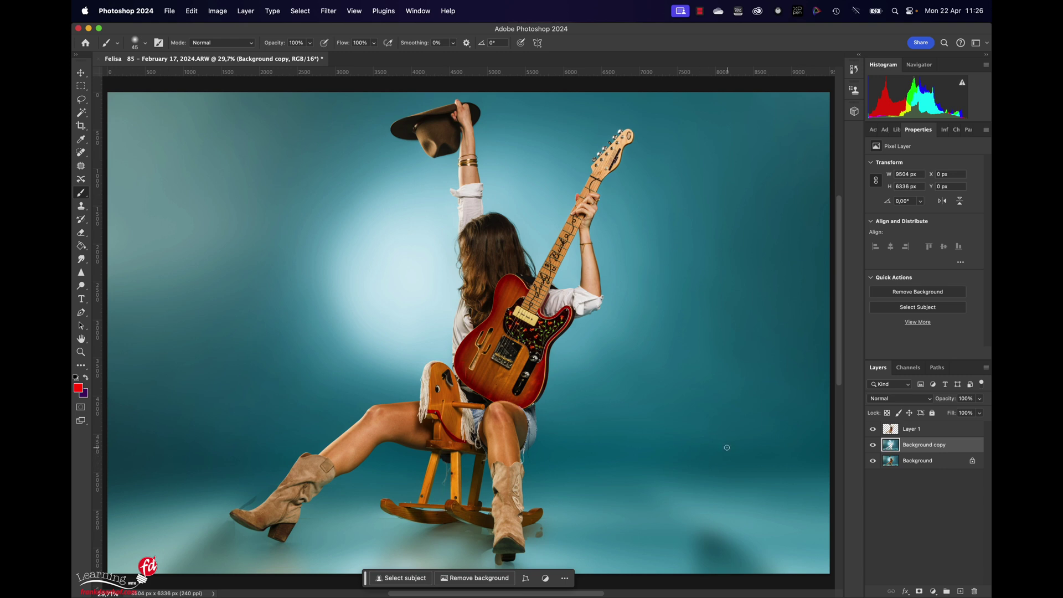
Compare the Background copy on and off, then set its opacity to 74%
{"action": "left_click", "coordinate": [872, 446]}
{"action": "left_click", "coordinate": [872, 445]}
{"action": "left_click", "coordinate": [872, 446]}
{"action": "left_click", "coordinate": [872, 445]}
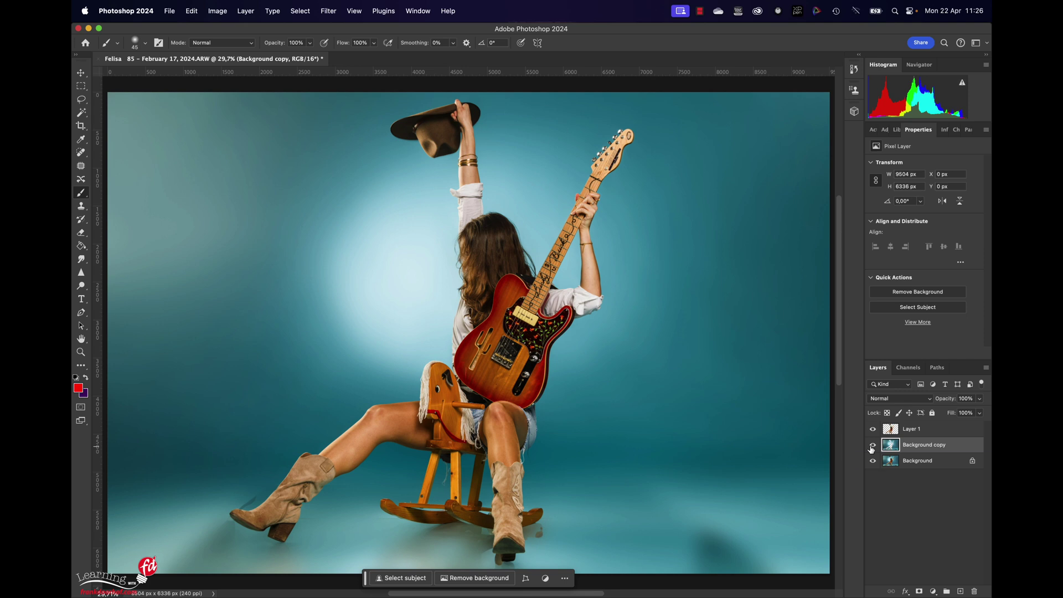
{"action": "left_click", "coordinate": [980, 399]}
{"action": "mouse_move", "coordinate": [979, 409]}
{"action": "left_mouse_down"}
{"action": "mouse_move", "coordinate": [902, 416]}
{"action": "mouse_move", "coordinate": [967, 409]}
{"action": "left_mouse_up"}
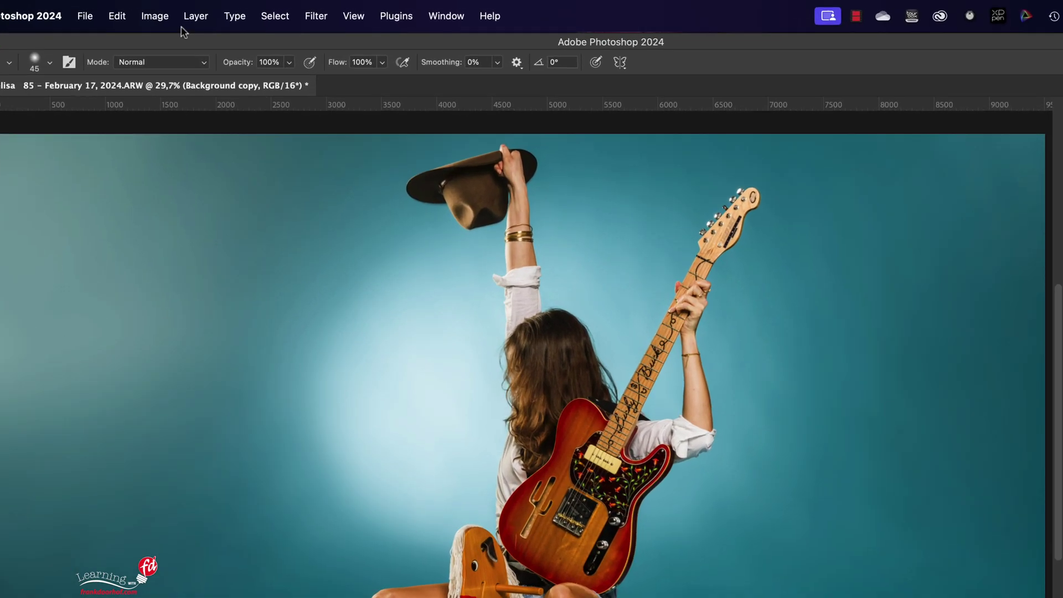
Add a Reveal All white layer mask to the Background copy
{"action": "left_click", "coordinate": [245, 11]}
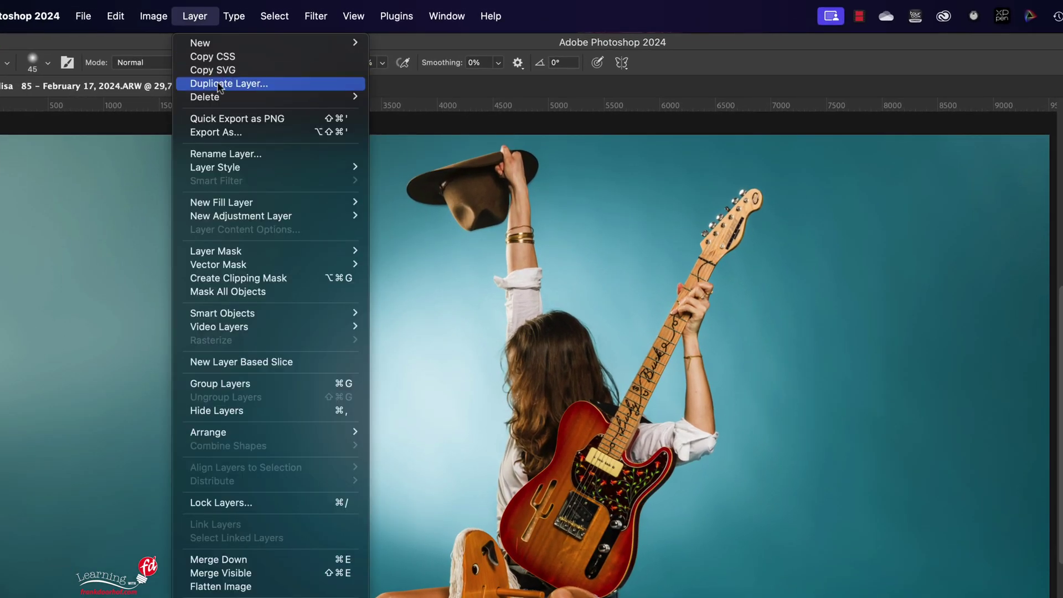
{"action": "mouse_move", "coordinate": [260, 251]}
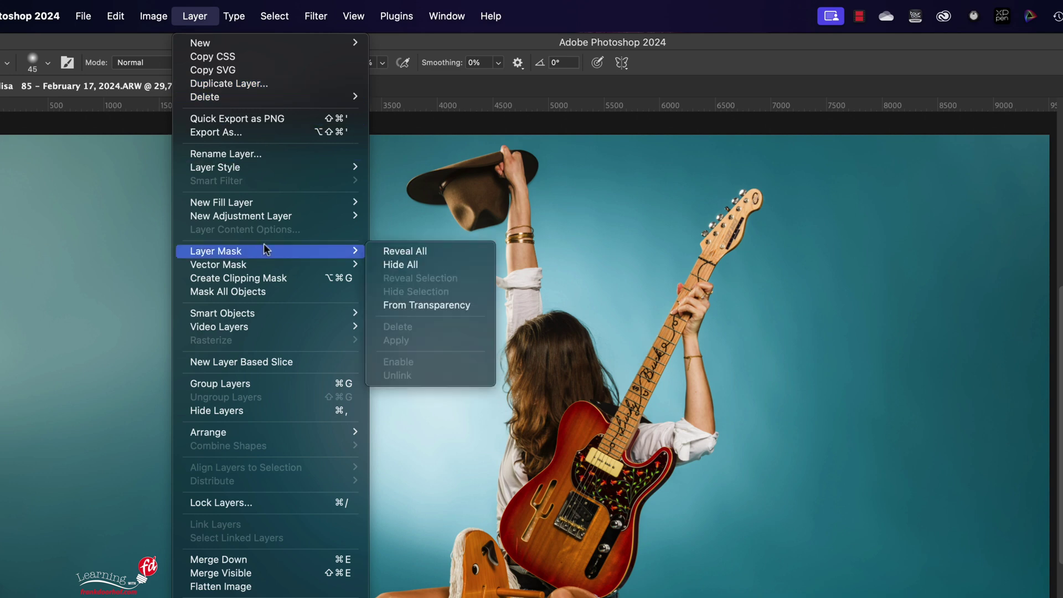
{"action": "left_click", "coordinate": [404, 252]}
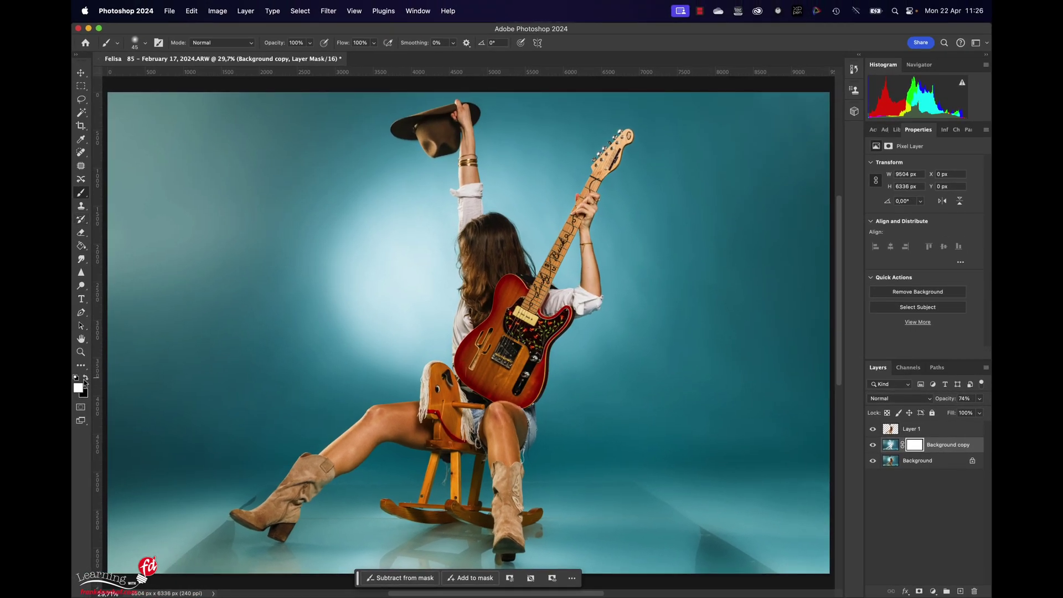
Set up a black 800 px brush with 0% hardness and 22% opacity
{"action": "left_click", "coordinate": [86, 379]}
{"action": "key", "text": "bracketright"}
{"action": "key", "text": "bracketright"}
{"action": "key", "text": "bracketright"}
{"action": "key", "text": "bracketright"}
{"action": "key", "text": "bracketright"}
{"action": "key", "text": "bracketright"}
{"action": "key", "text": "bracketright"}
{"action": "key", "text": "bracketright"}
{"action": "key", "text": "bracketright"}
{"action": "key", "text": "bracketright"}
{"action": "key", "text": "bracketright"}
{"action": "key", "text": "bracketright"}
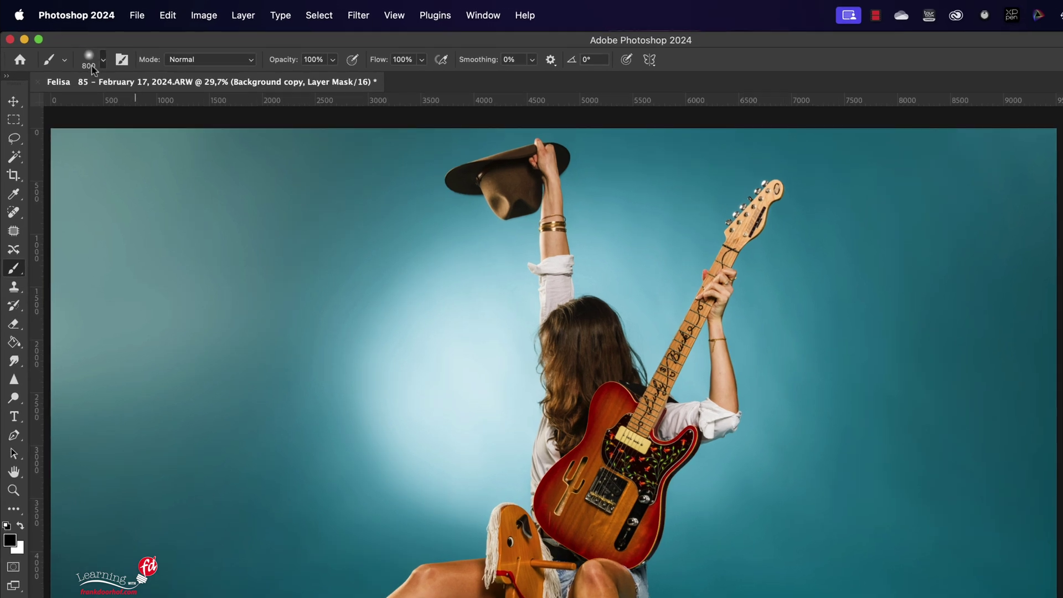
{"action": "left_click", "coordinate": [143, 43]}
{"action": "left_click_drag", "start_coordinate": [81, 134], "coordinate": [46, 136]}
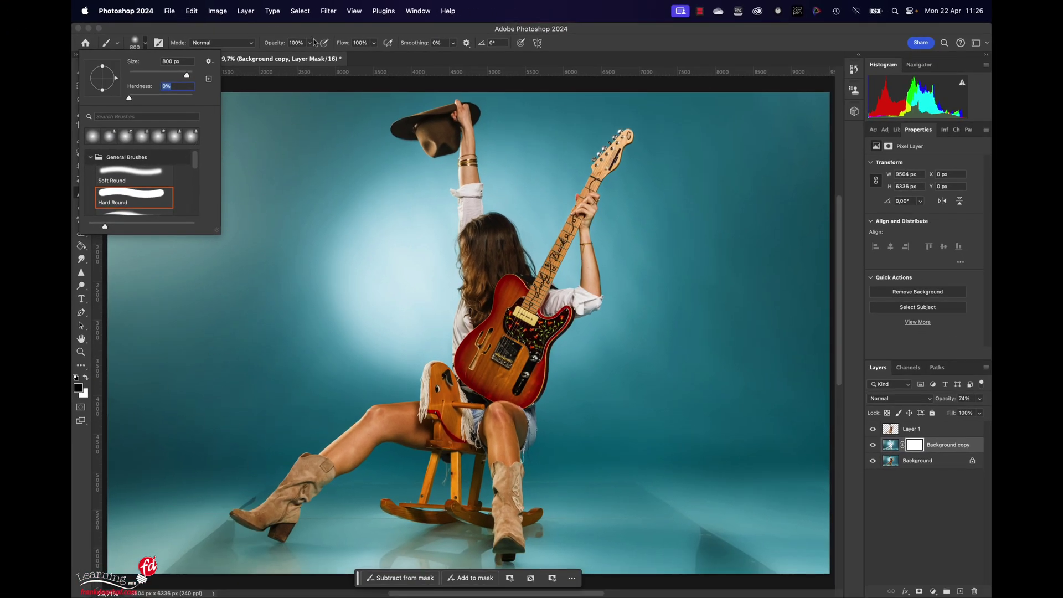
{"action": "left_click", "coordinate": [310, 42]}
{"action": "left_click_drag", "start_coordinate": [310, 57], "coordinate": [274, 59]}
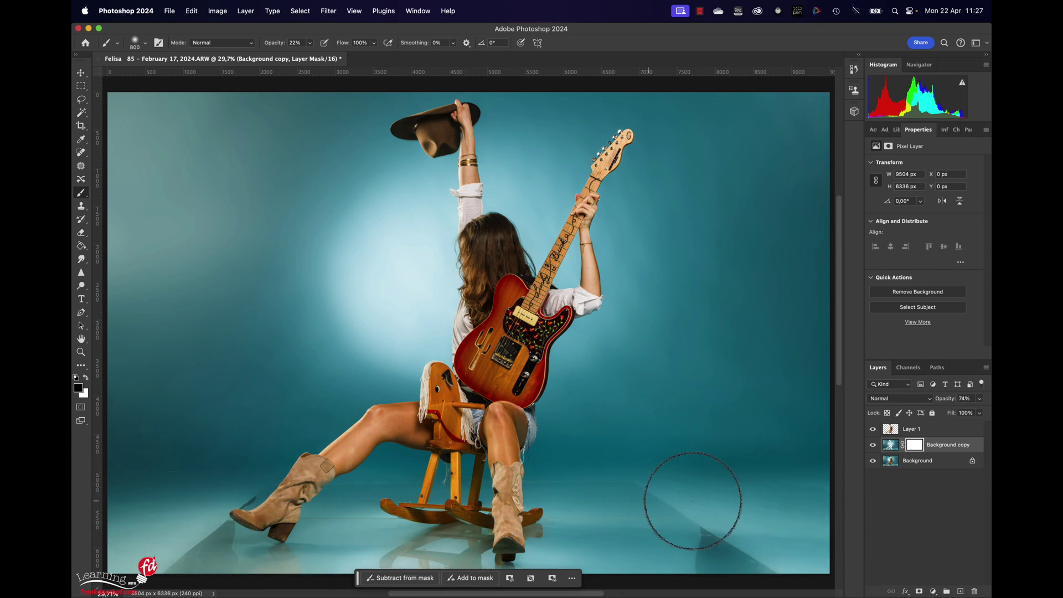
Compare the Background copy on and off, then raise its opacity to 78%
{"action": "left_click", "coordinate": [872, 445]}
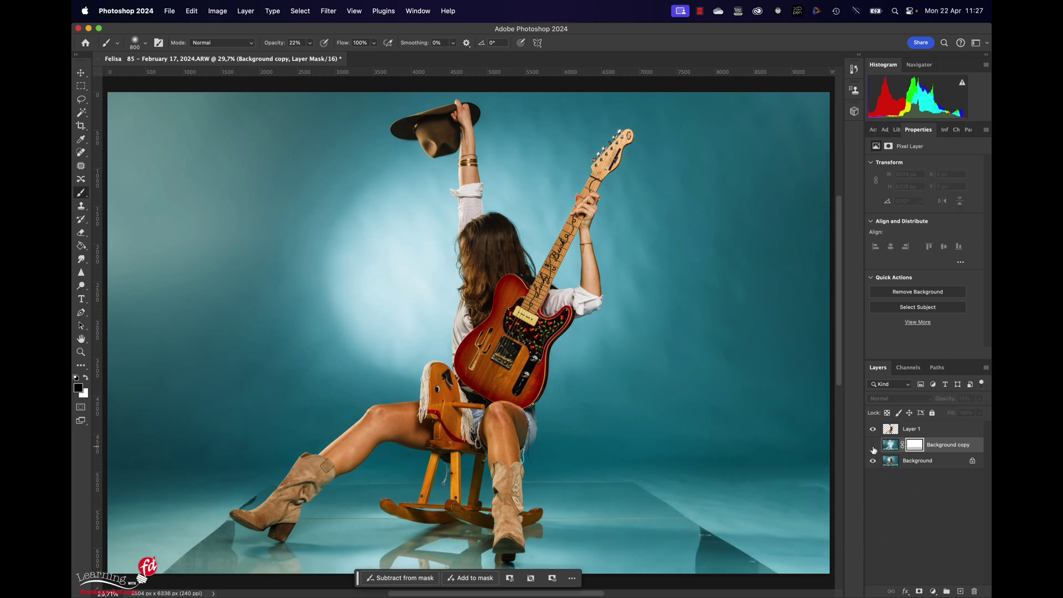
{"action": "left_click", "coordinate": [873, 445]}
{"action": "left_click", "coordinate": [873, 447]}
{"action": "left_click", "coordinate": [873, 446]}
{"action": "left_click", "coordinate": [873, 445]}
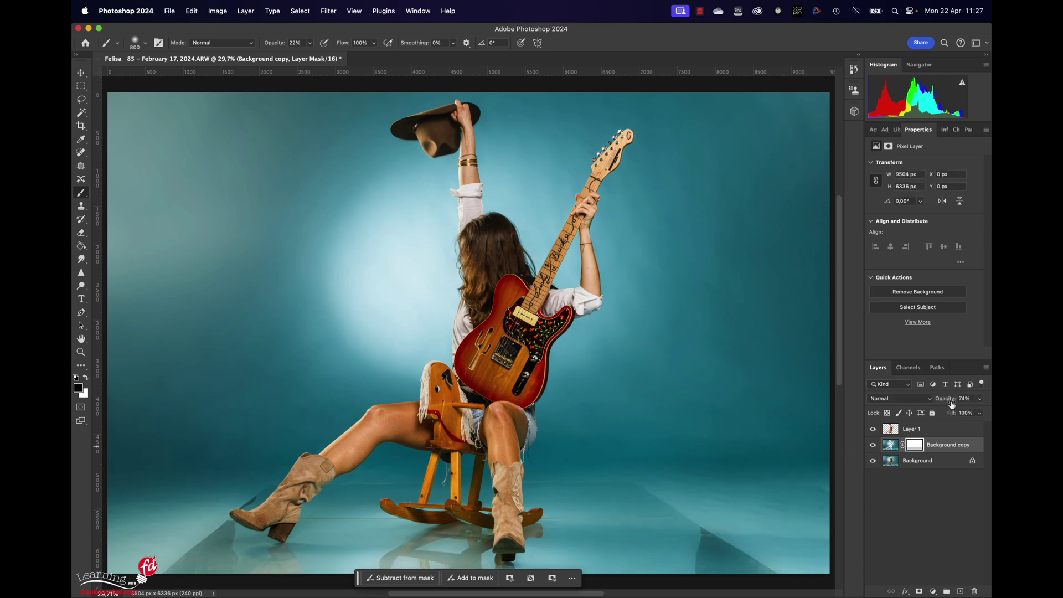
{"action": "left_click", "coordinate": [979, 399]}
{"action": "left_click_drag", "start_coordinate": [973, 413], "coordinate": [975, 410]}
Flatten the image with Layer > Flatten Image
{"action": "left_click", "coordinate": [256, 11]}
{"action": "left_click", "coordinate": [280, 401]}
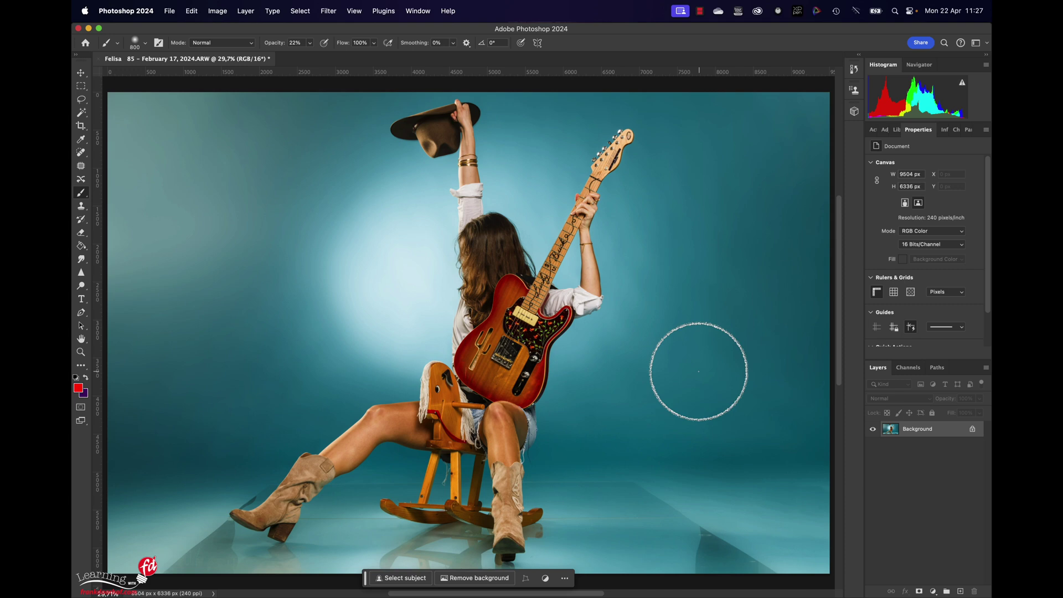
{"action": "scroll", "coordinate": [699, 370], "scroll_direction": "up", "scroll_amount": 5}
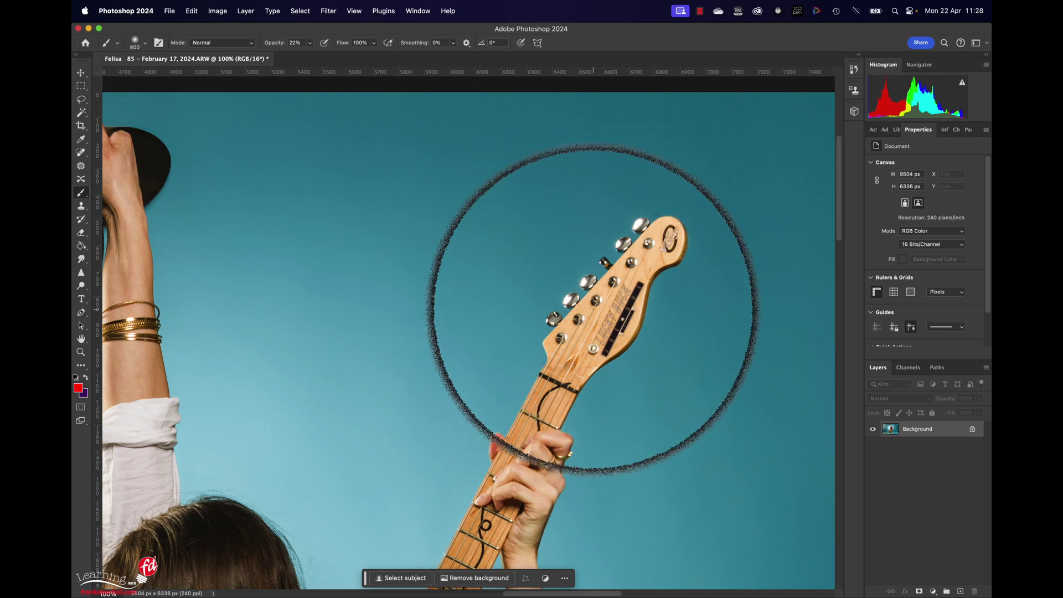
{"action": "key", "text": "space"}
{"action": "left_click_drag", "start_coordinate": [296, 281], "coordinate": [695, 317]}
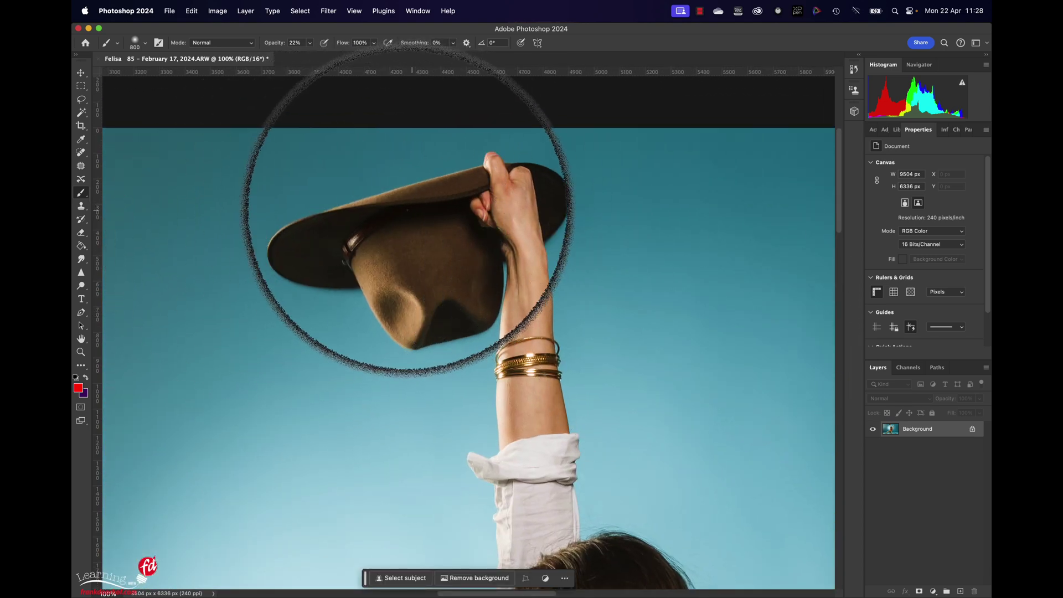
{"action": "key", "text": "space"}
{"action": "left_click_drag", "start_coordinate": [581, 344], "coordinate": [463, 316]}
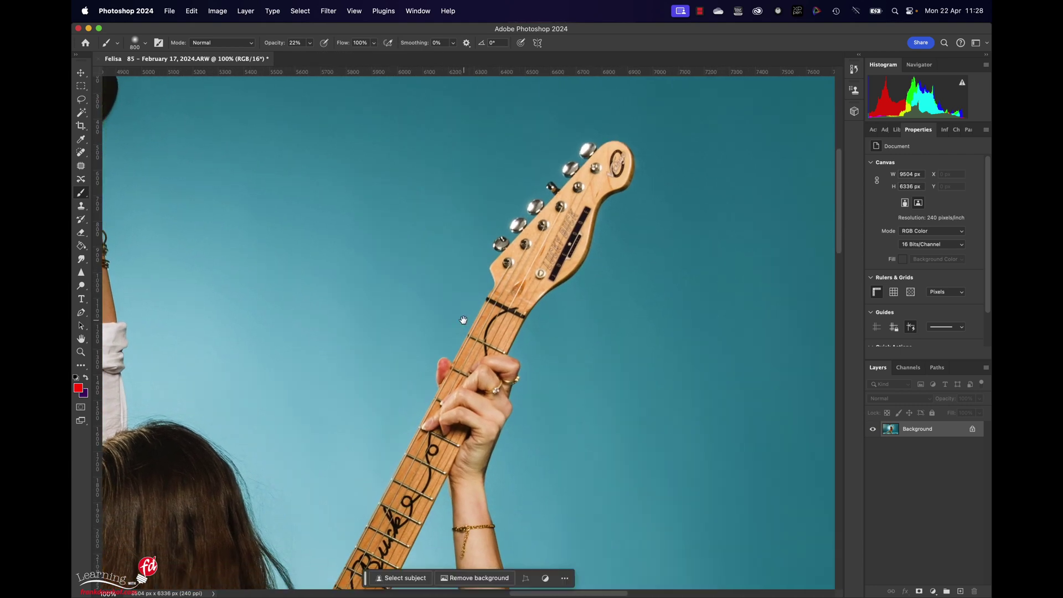
{"action": "left_click", "coordinate": [355, 11]}
{"action": "left_click", "coordinate": [367, 108]}
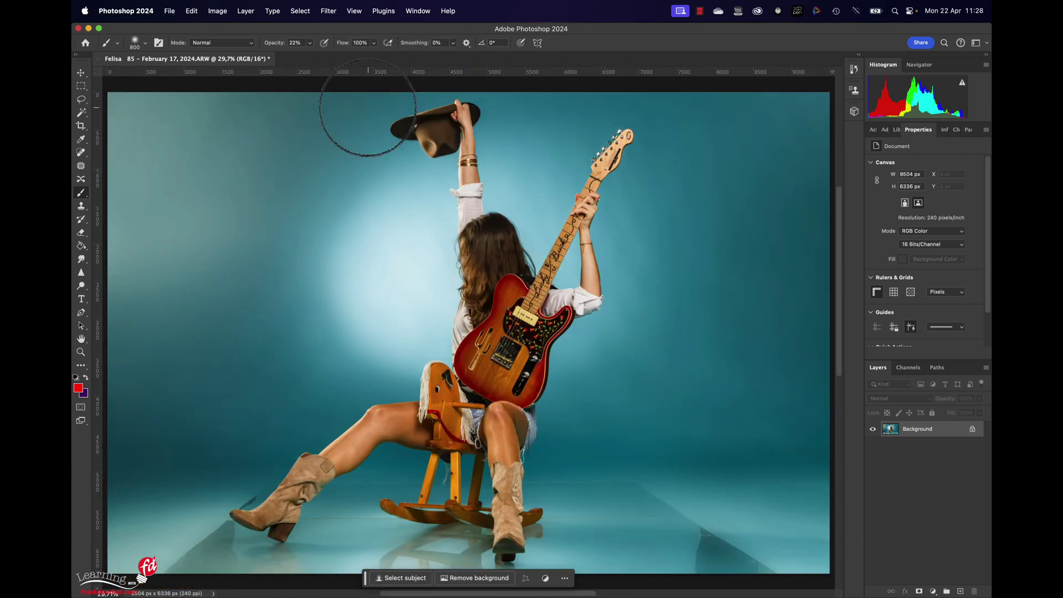